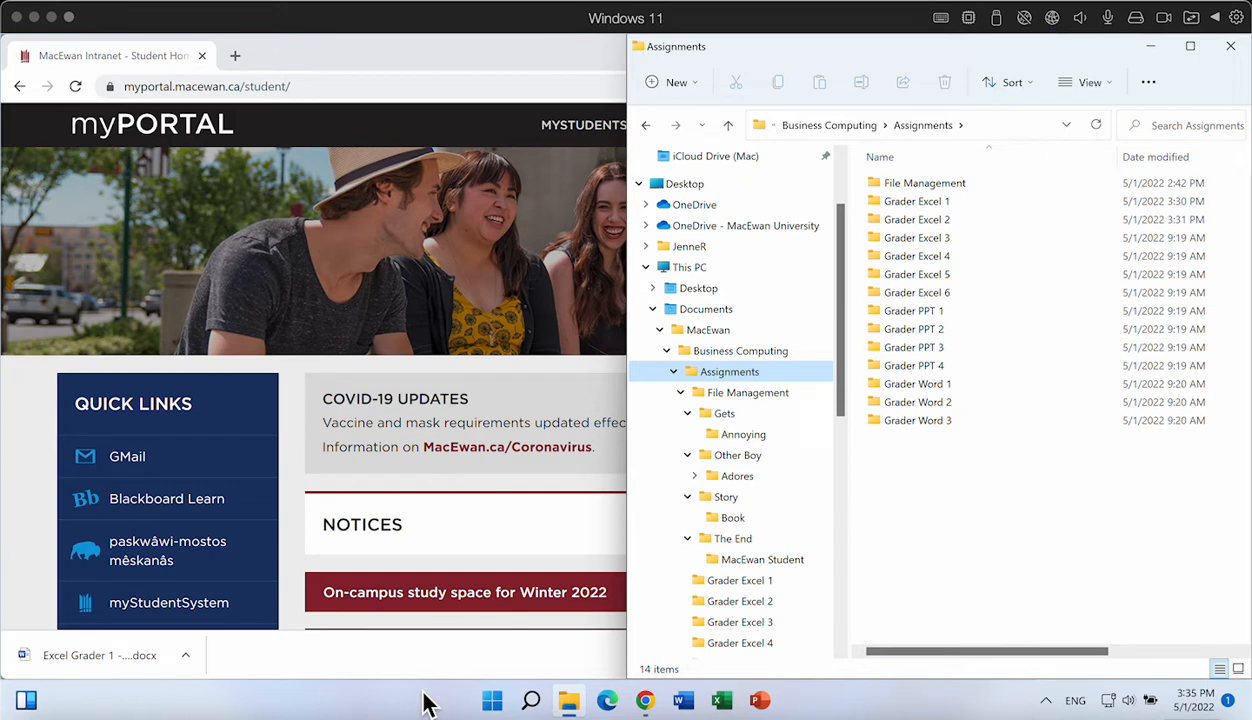
- Bring the browser forward, go to paskwâwi-mostos mêskanâs from the student portal and open the MGTS-107-OP98(3) 2022 Spring/Summer course
left_click(30, 413)
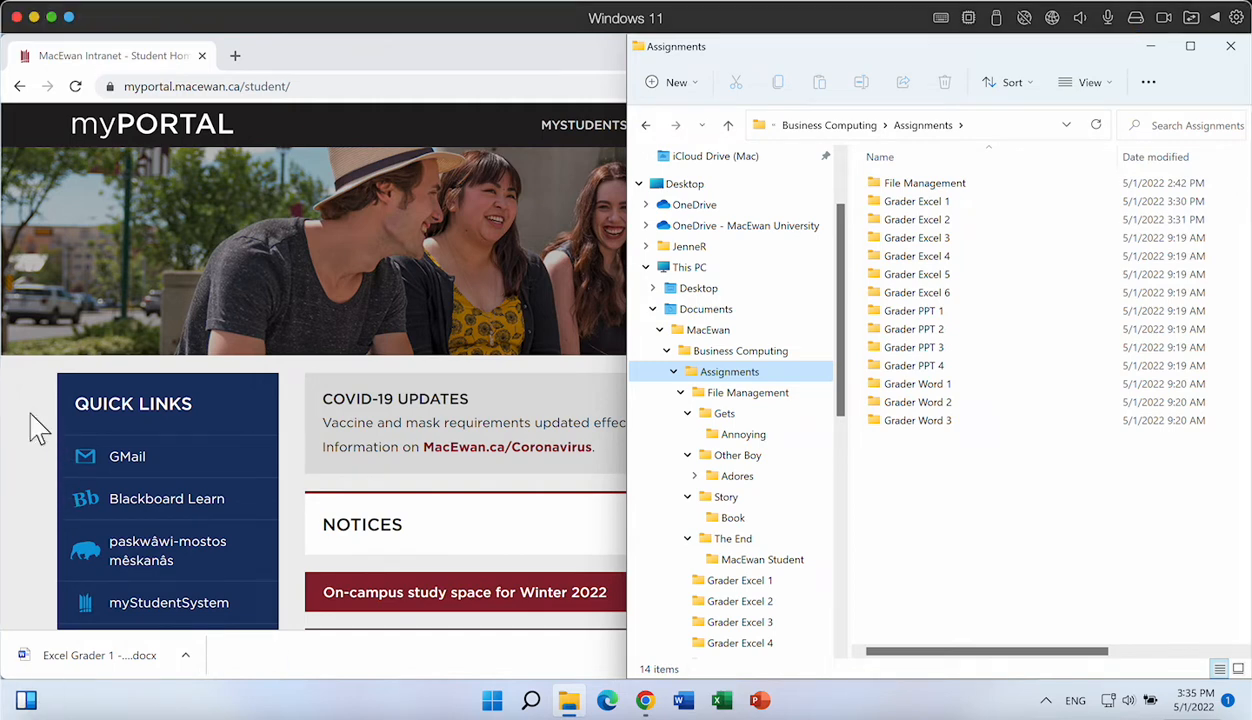
left_click(30, 425)
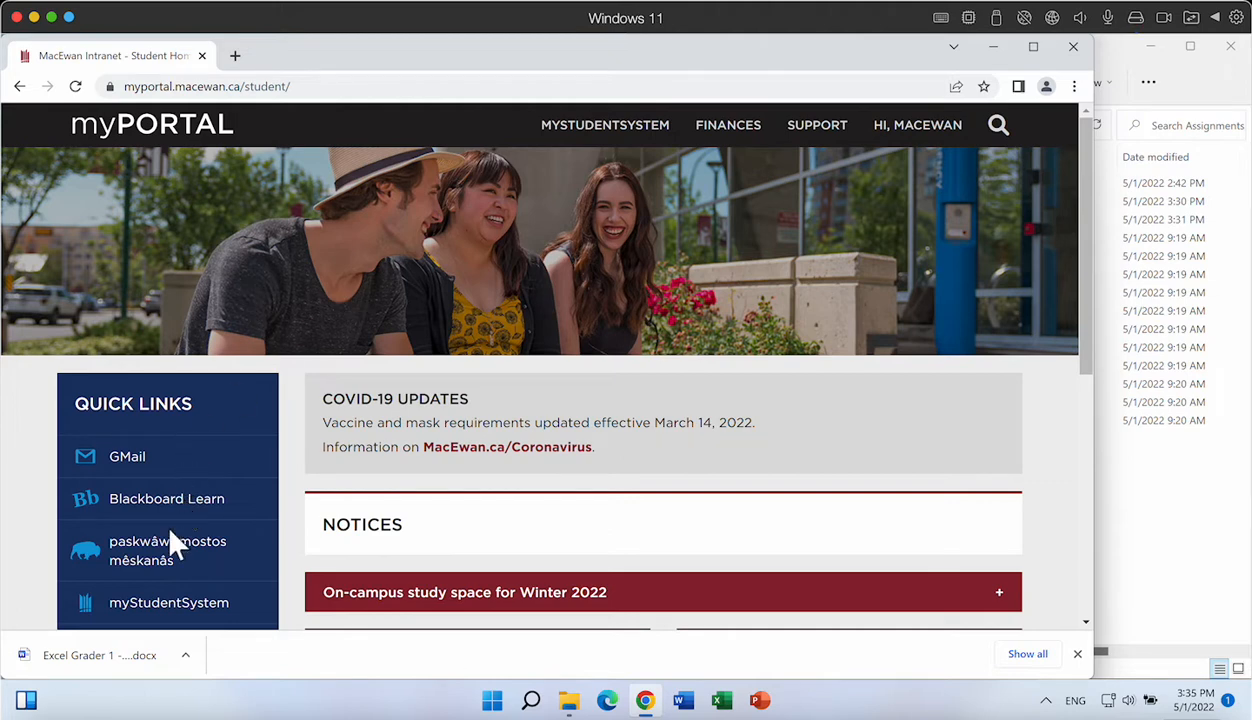
left_click(140, 555)
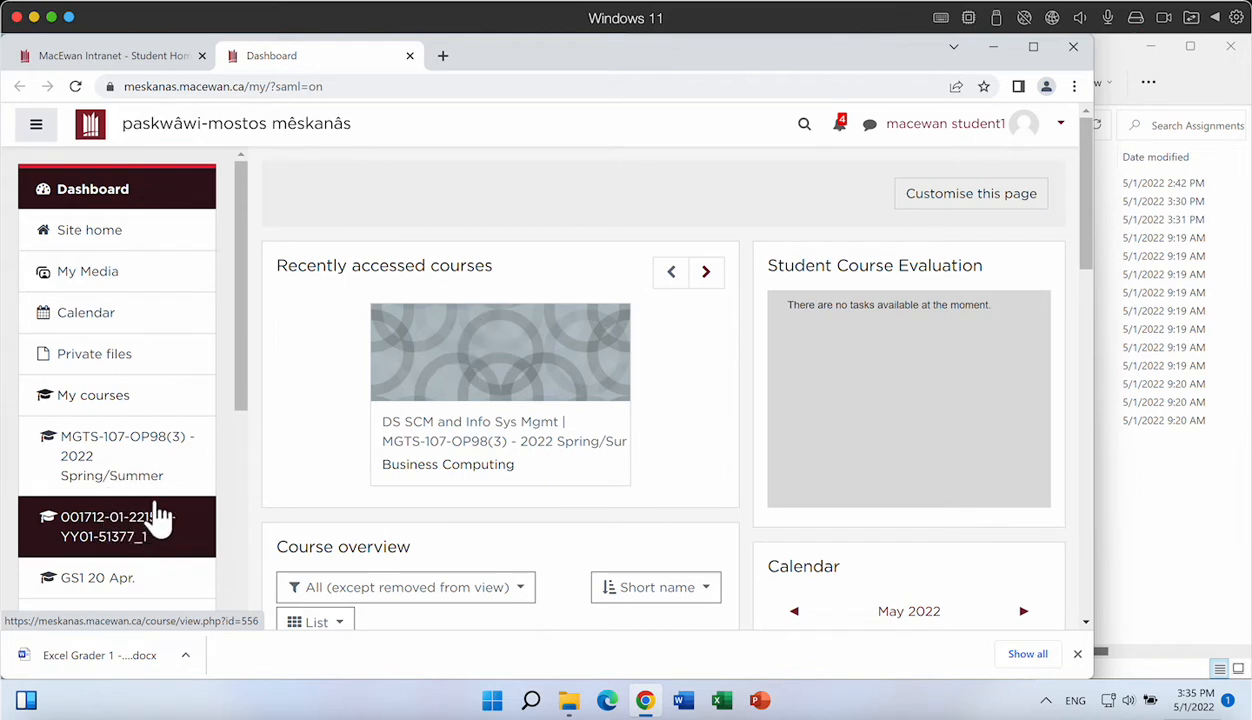
left_click(128, 455)
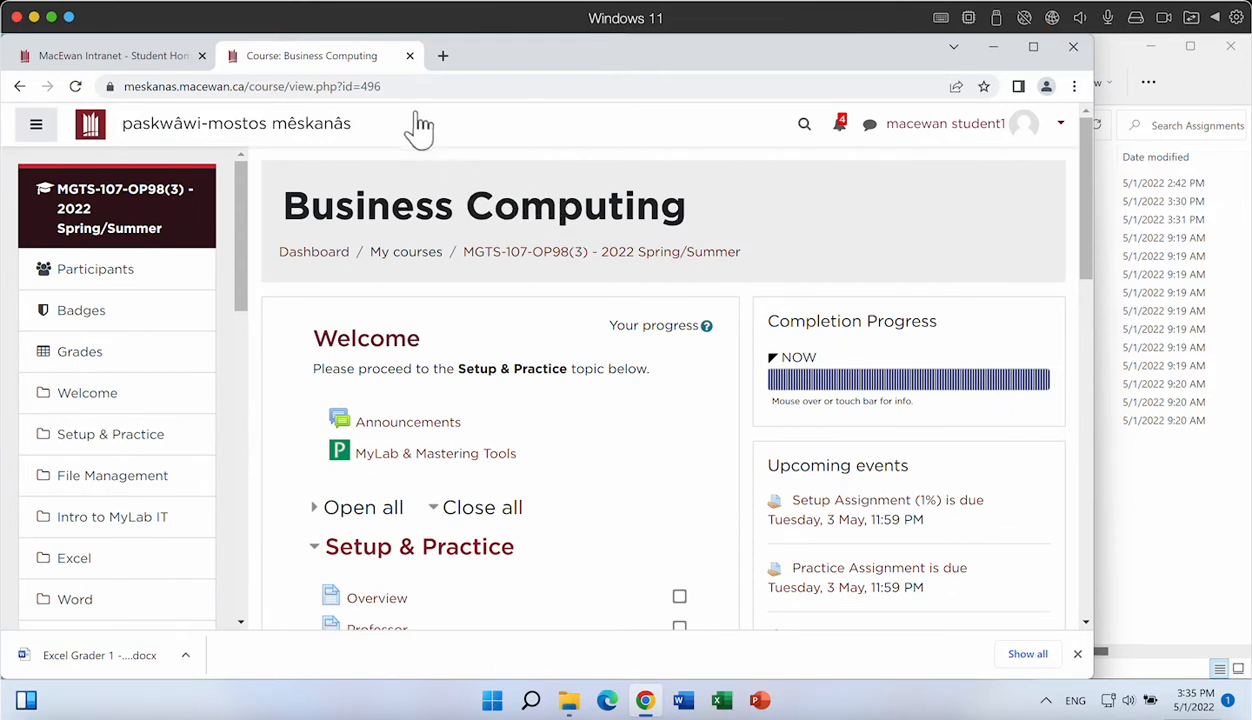
- Open MyLab & Mastering Tools from the course's Welcome section and launch MyLab IT Course Content
left_click(437, 456)
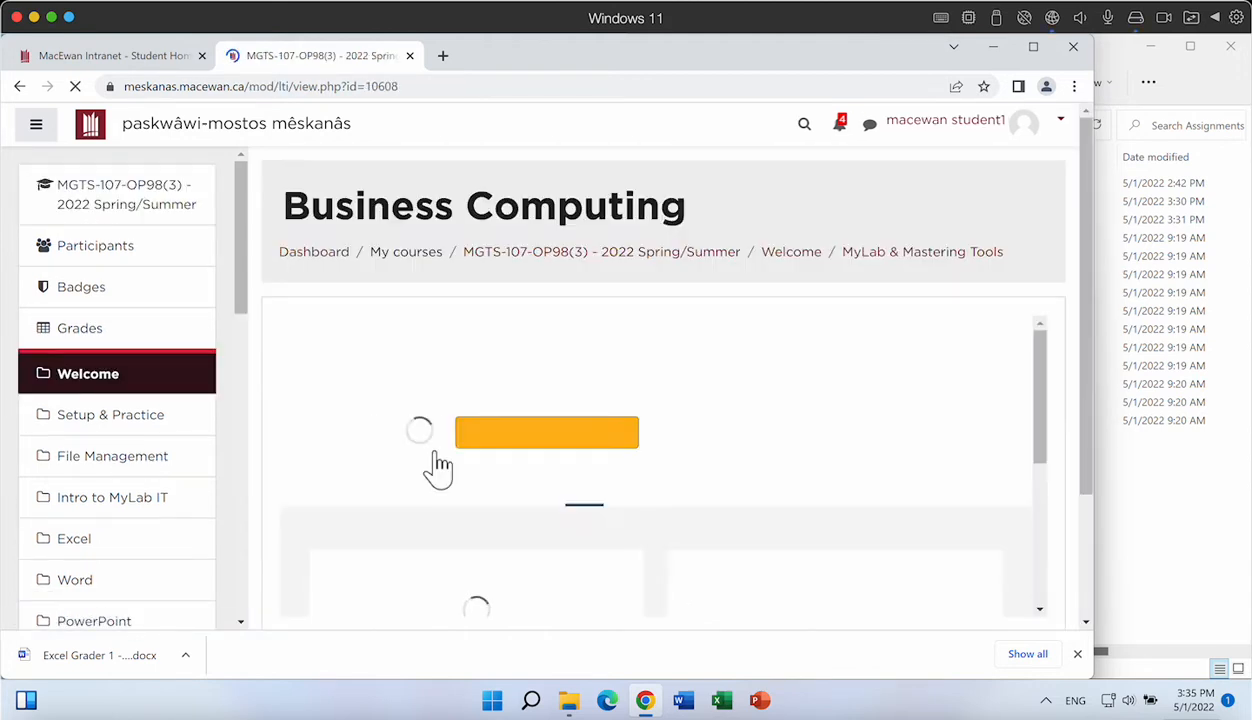
scroll(362, 455, "down", 2)
scroll(365, 452, "down", 2)
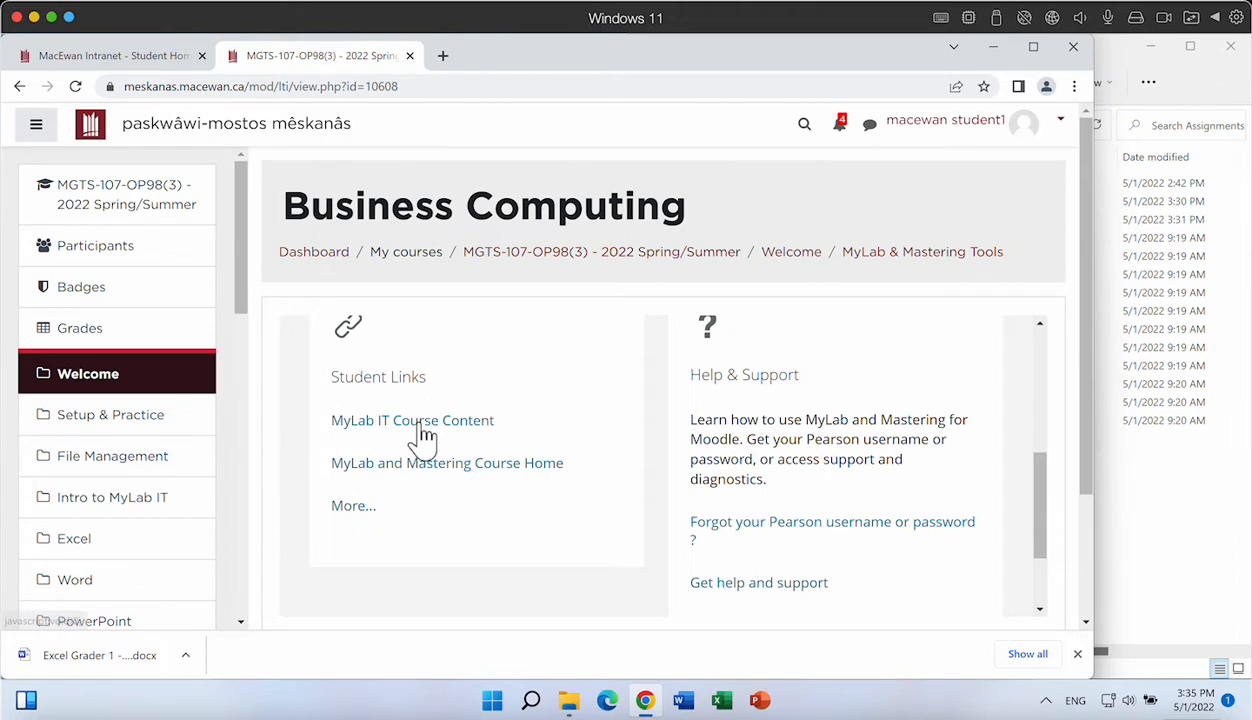
left_click(420, 424)
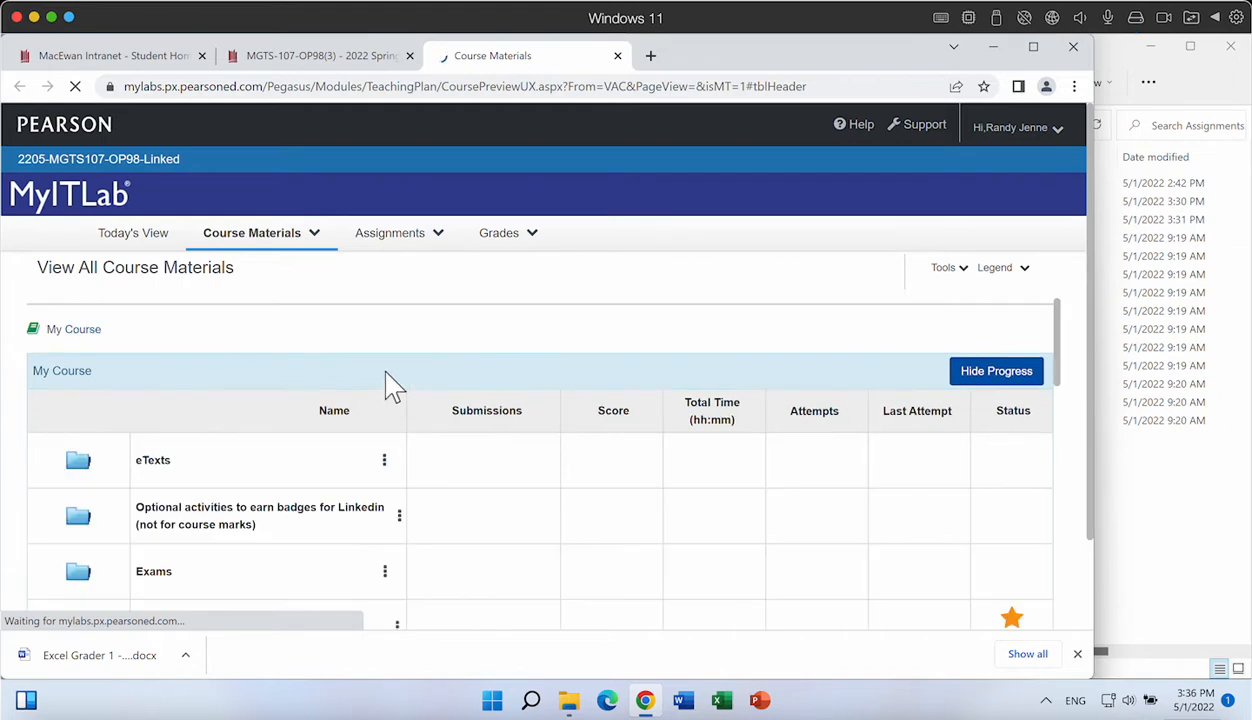
- Open the Excel Grader 1 - Ticket Sales assignment from the course materials and start it
scroll(393, 380, "down", 5)
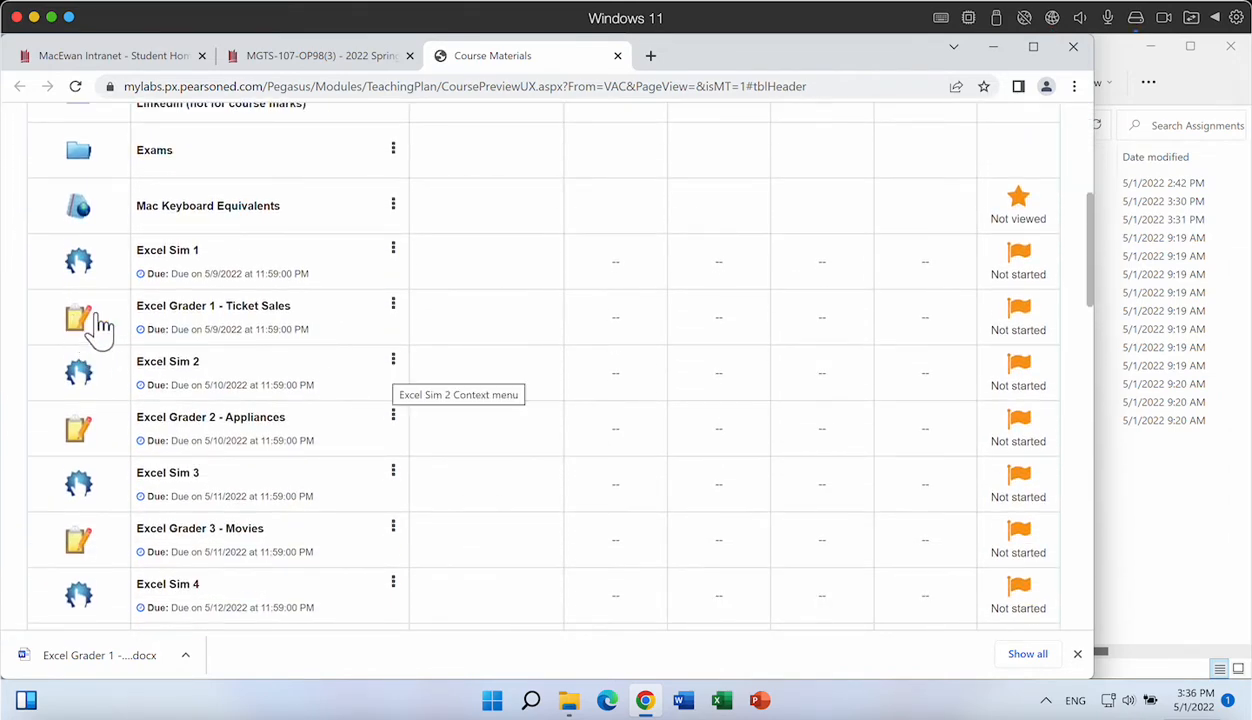
left_click(205, 314)
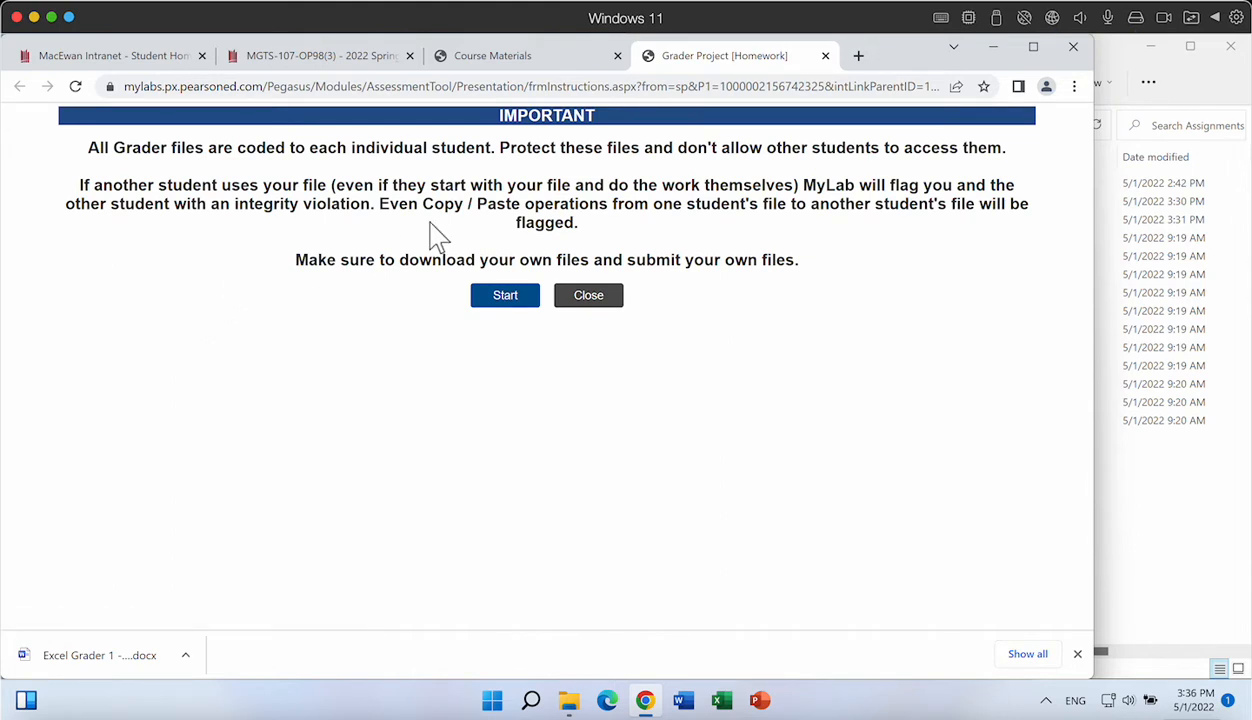
left_click(514, 302)
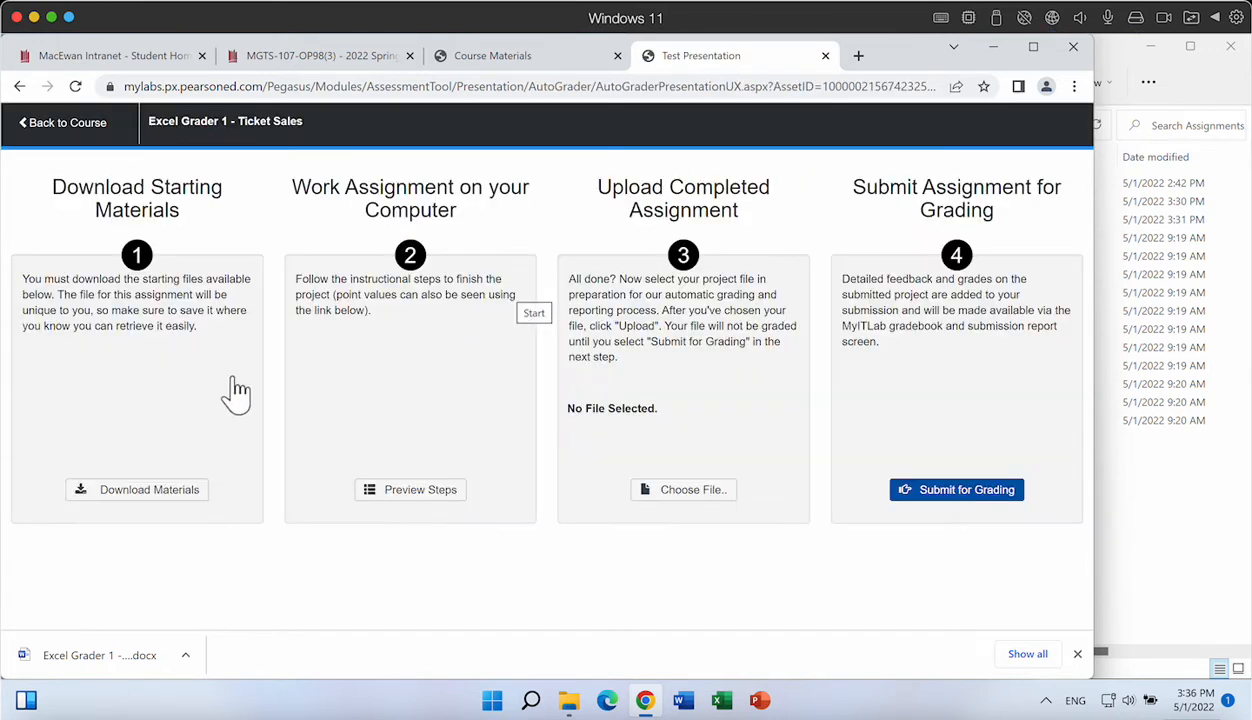
- Download Excel Grader 1 - Ticket Sales_Instructions.docx from the starting materials into the Grader Excel 1 folder under Assignments
left_click(165, 500)
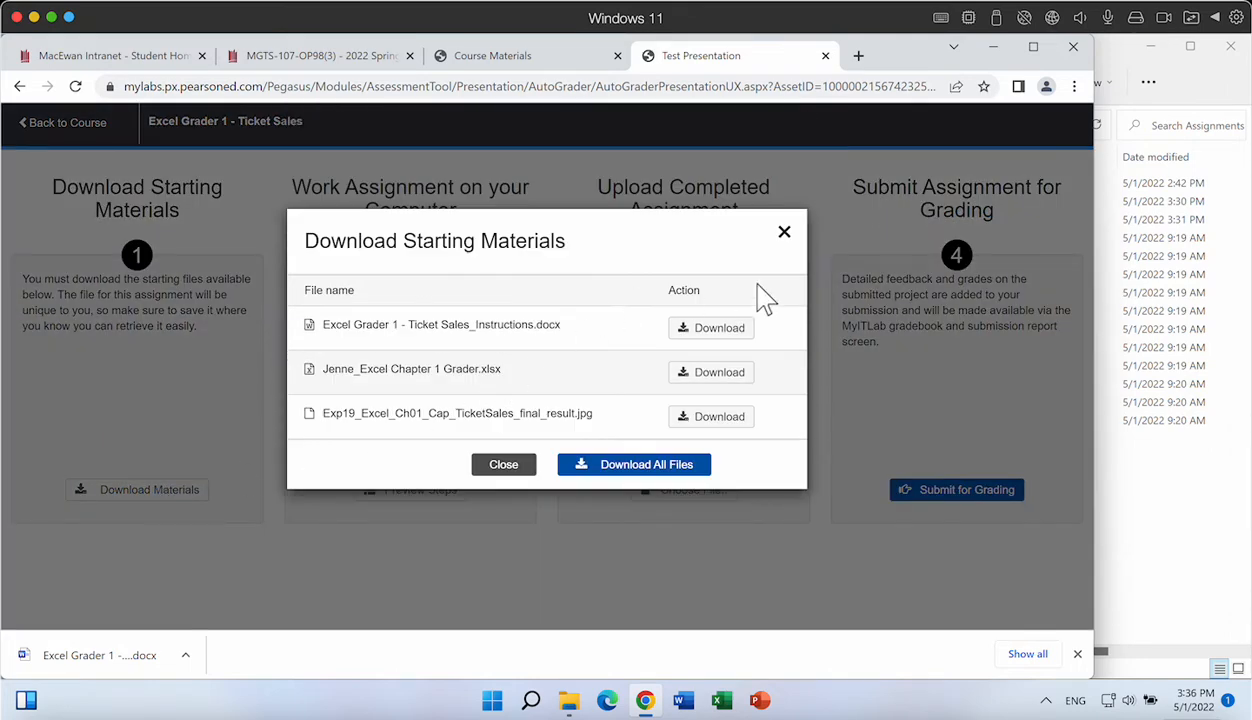
left_click(718, 331)
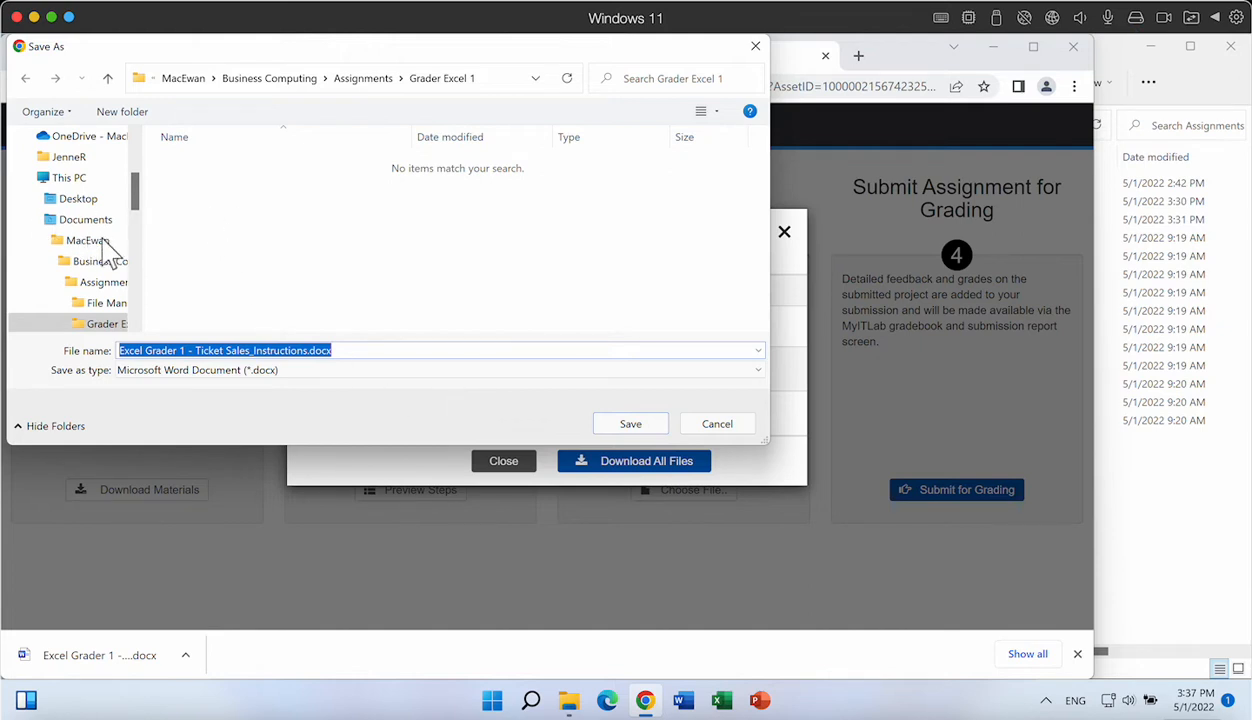
left_click(103, 284)
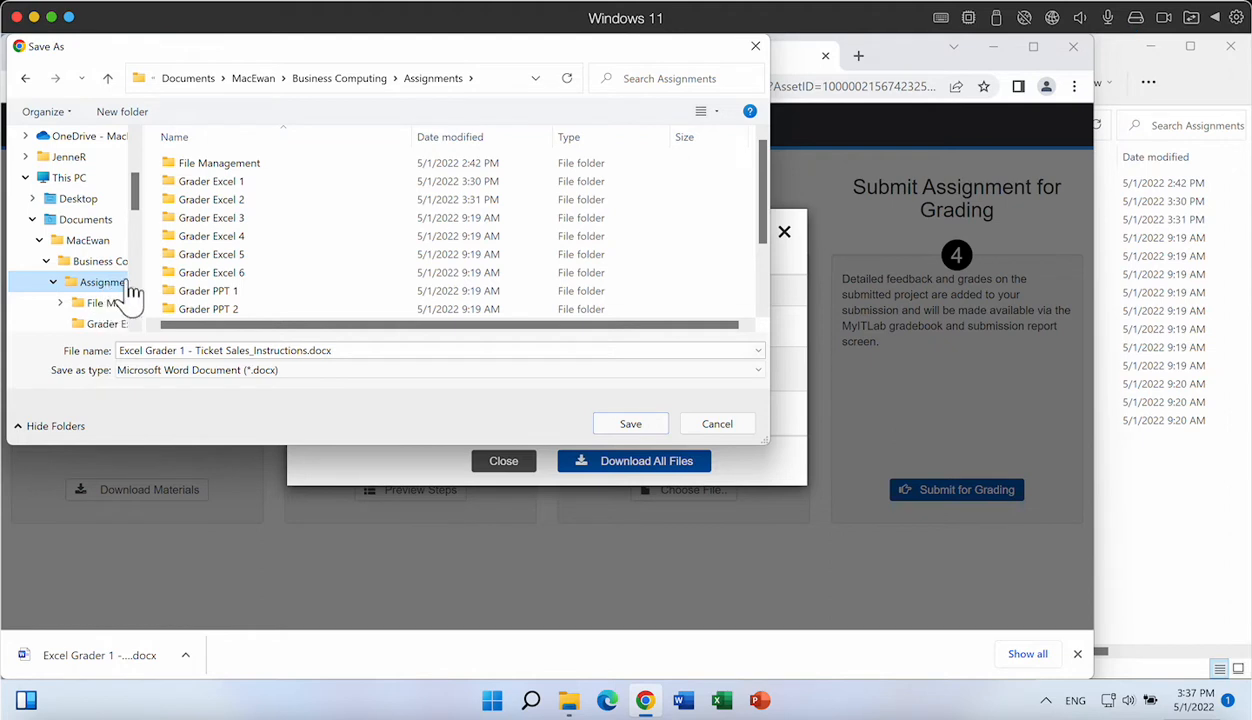
left_click(215, 182)
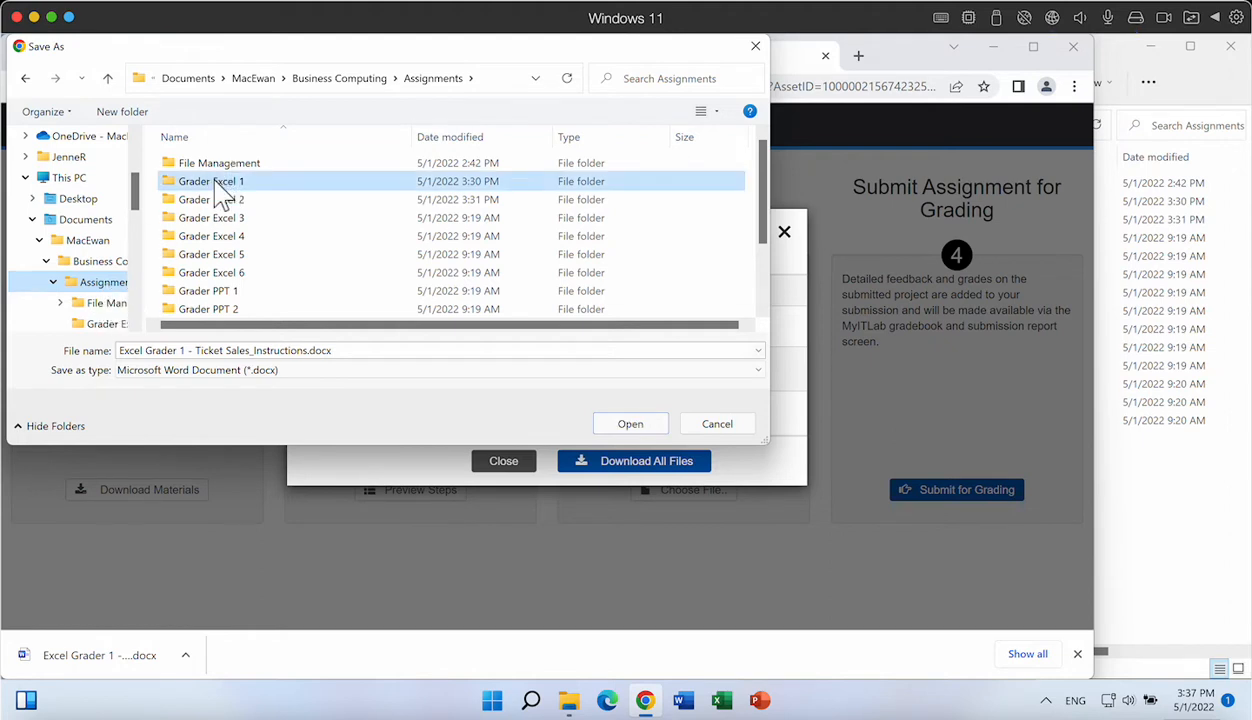
double_click(214, 184)
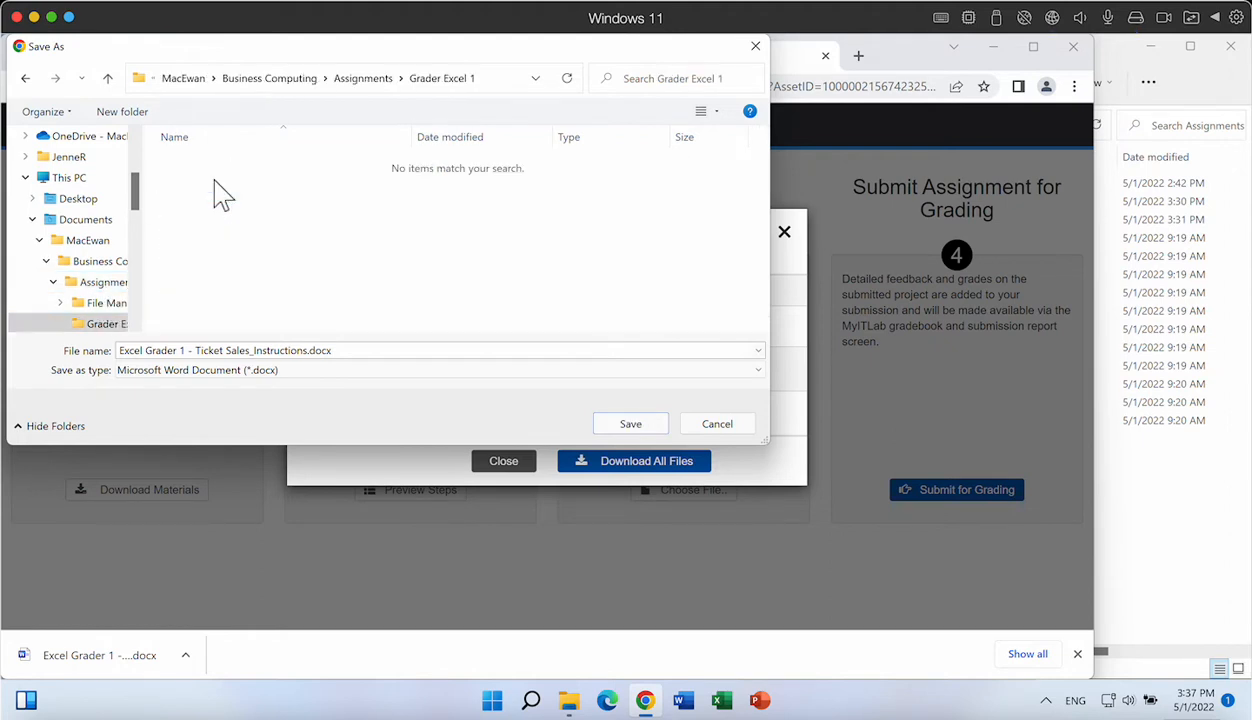
left_click(630, 424)
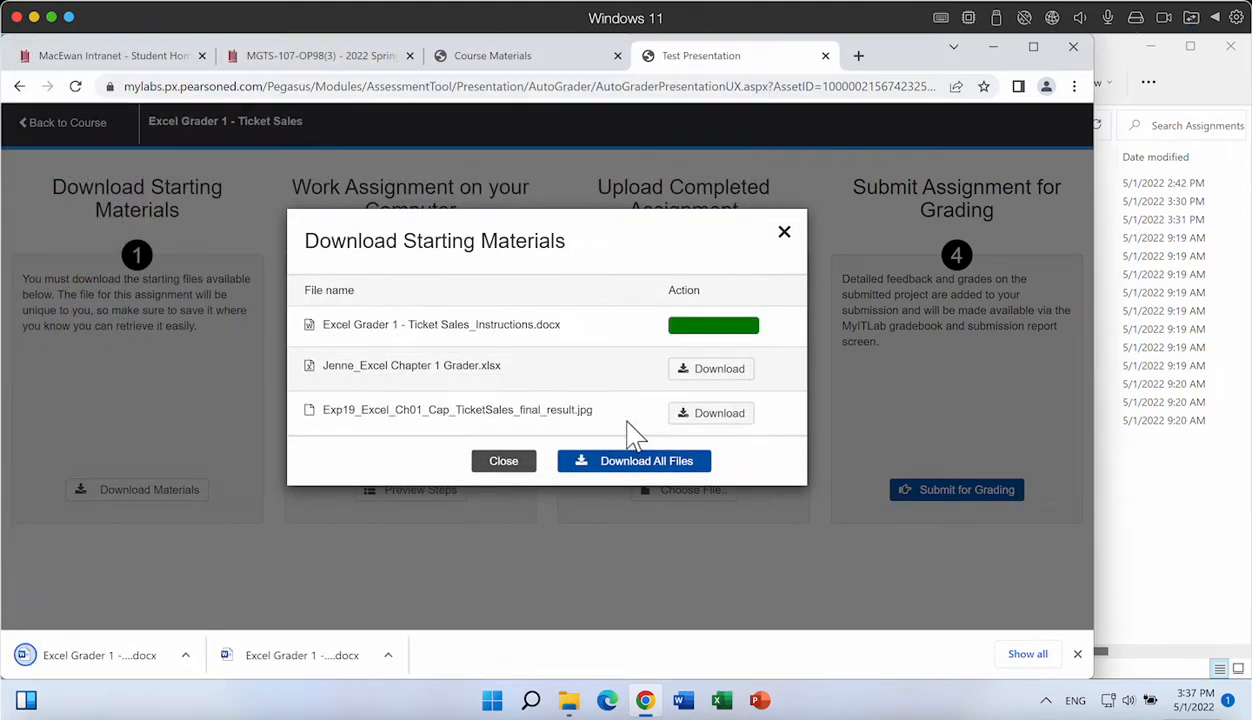
- Download the Excel Chapter 1 Grader workbook and the TicketSales final result image into the Grader Excel 1 folder, closing the assignment
left_click(719, 372)
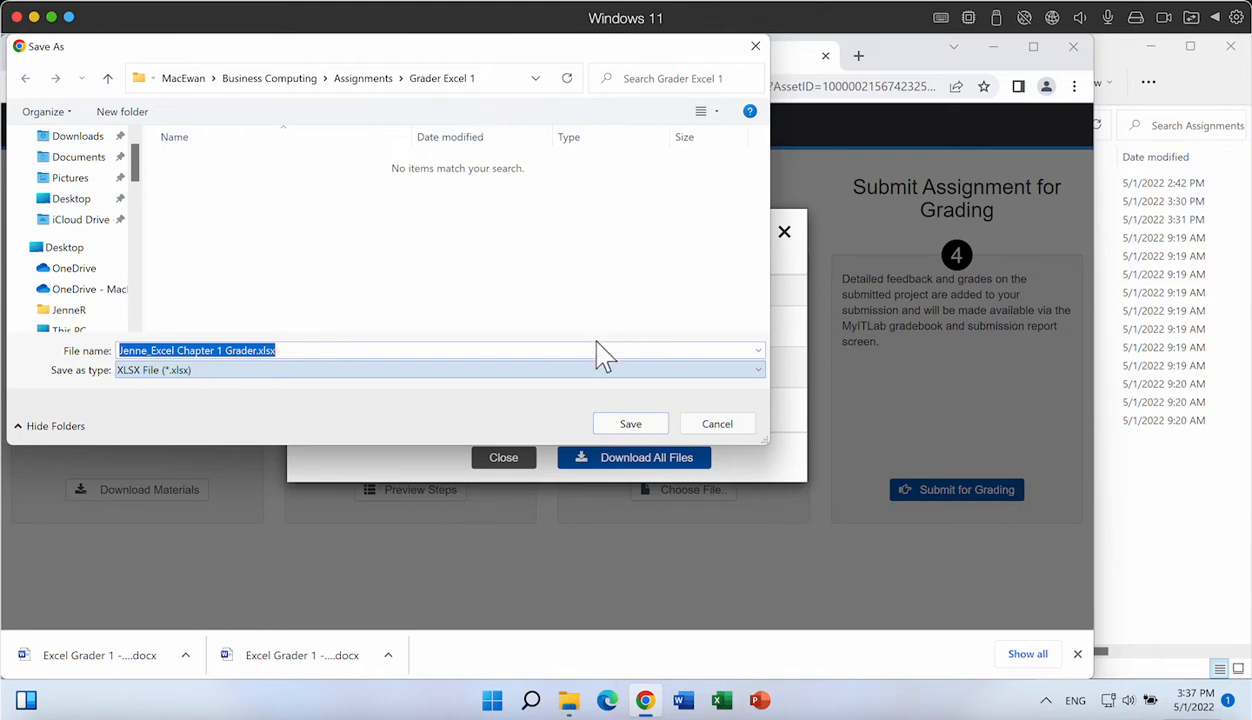
left_click(637, 425)
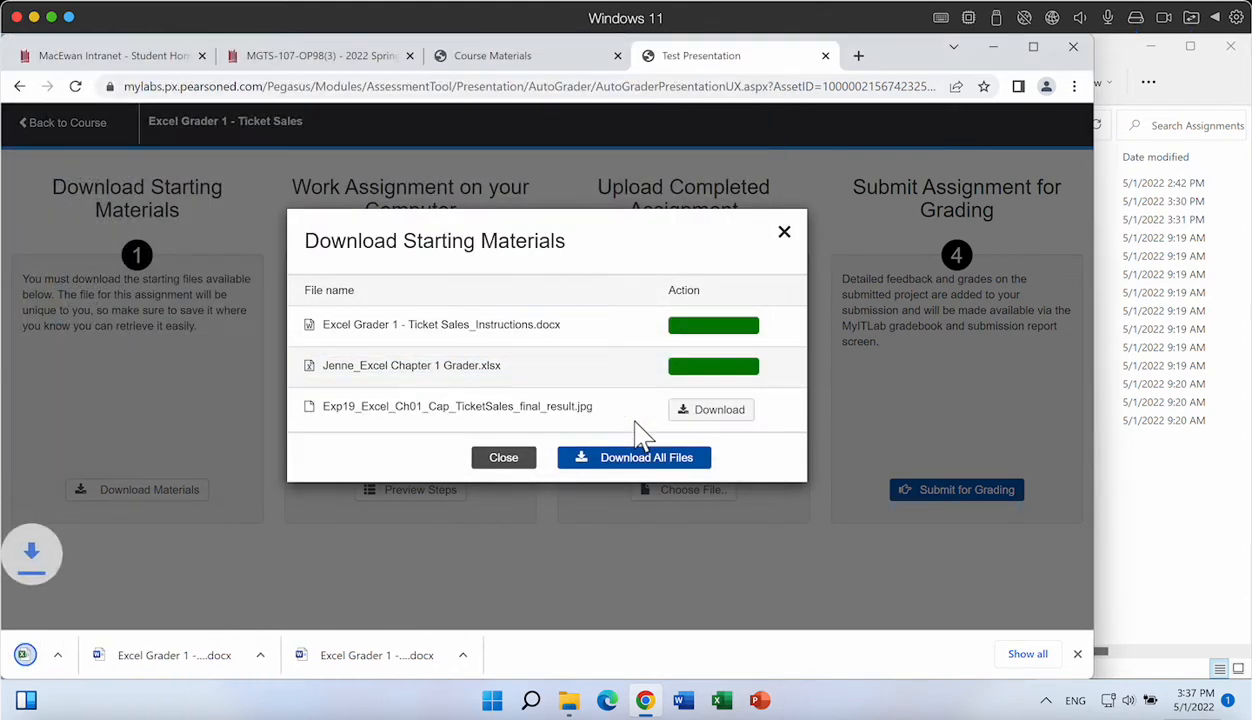
left_click(728, 412)
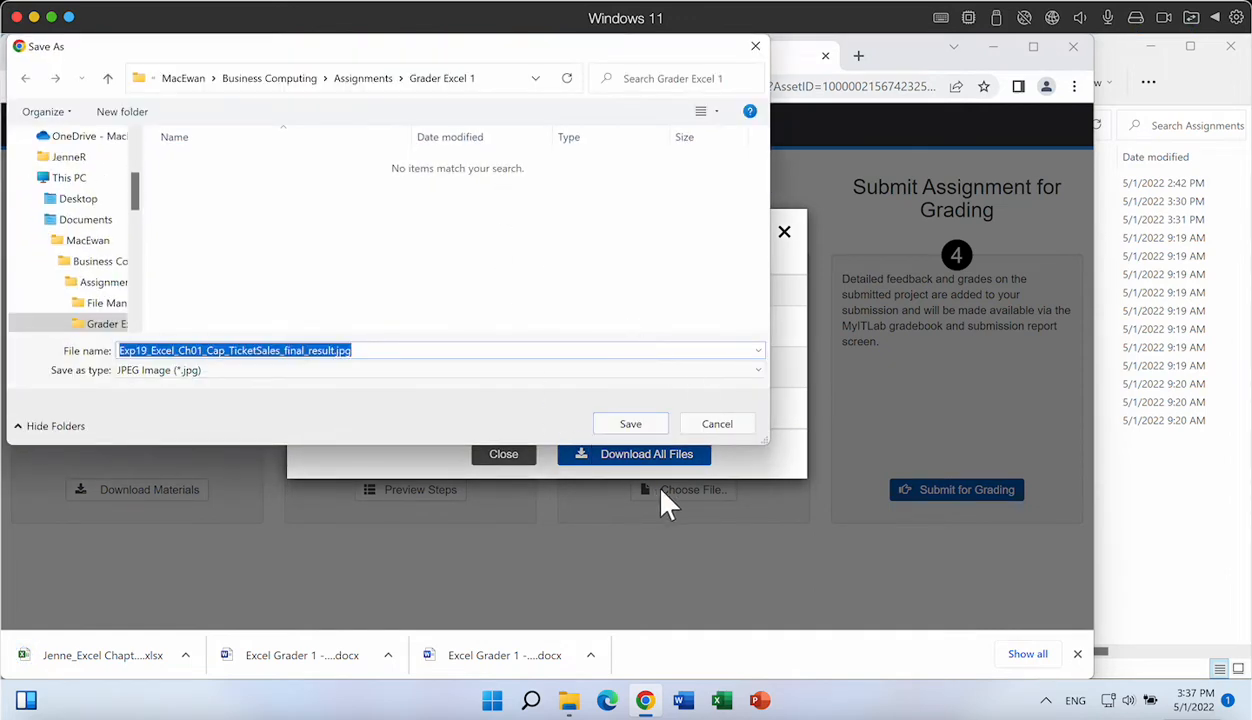
left_click(630, 424)
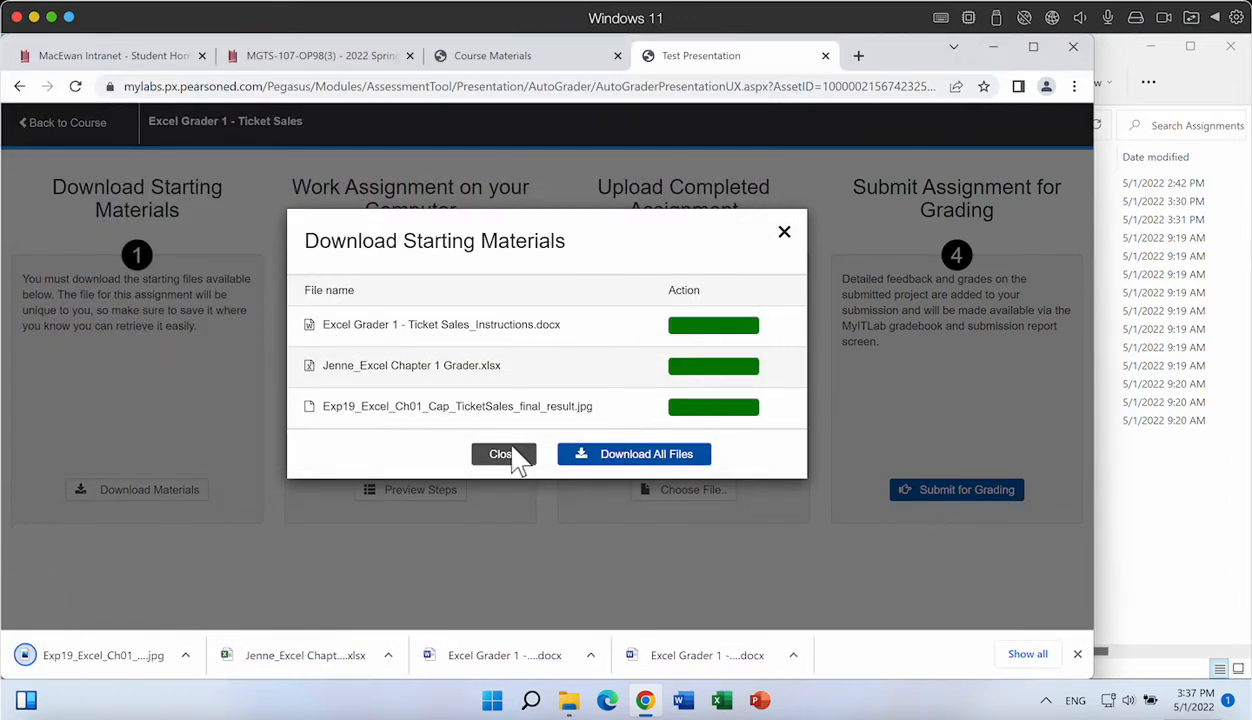
left_click(503, 455)
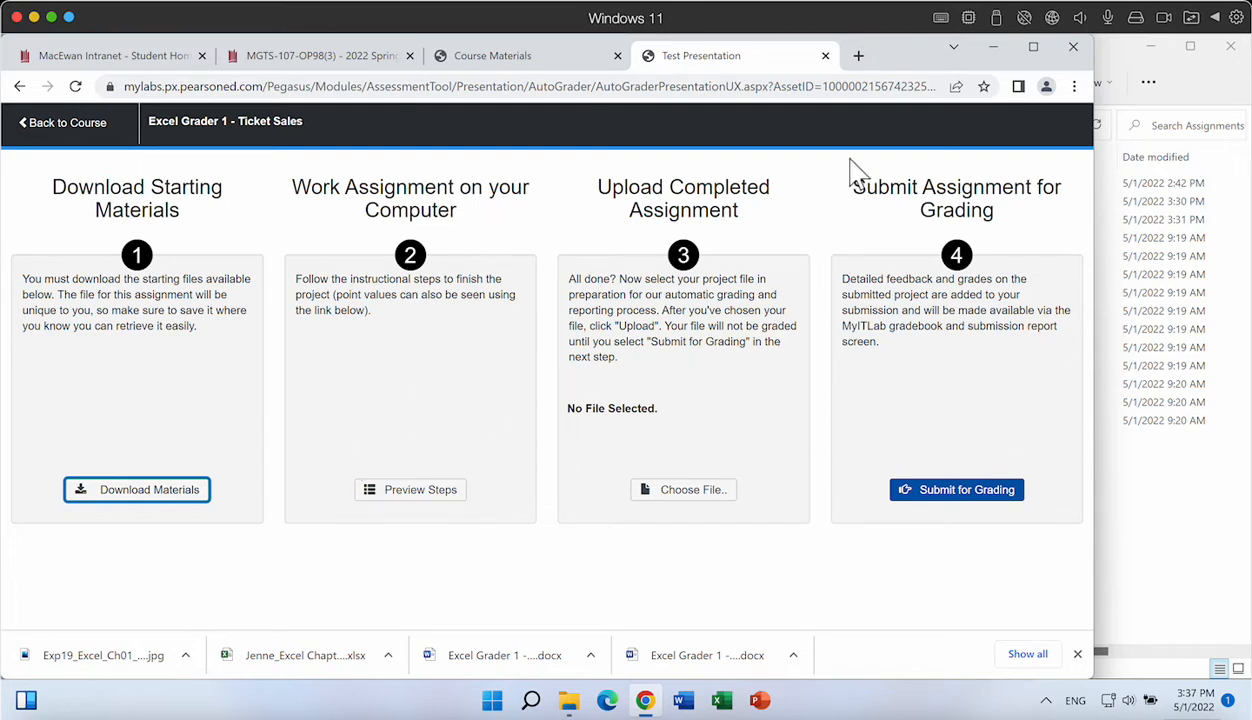
left_click(825, 56)
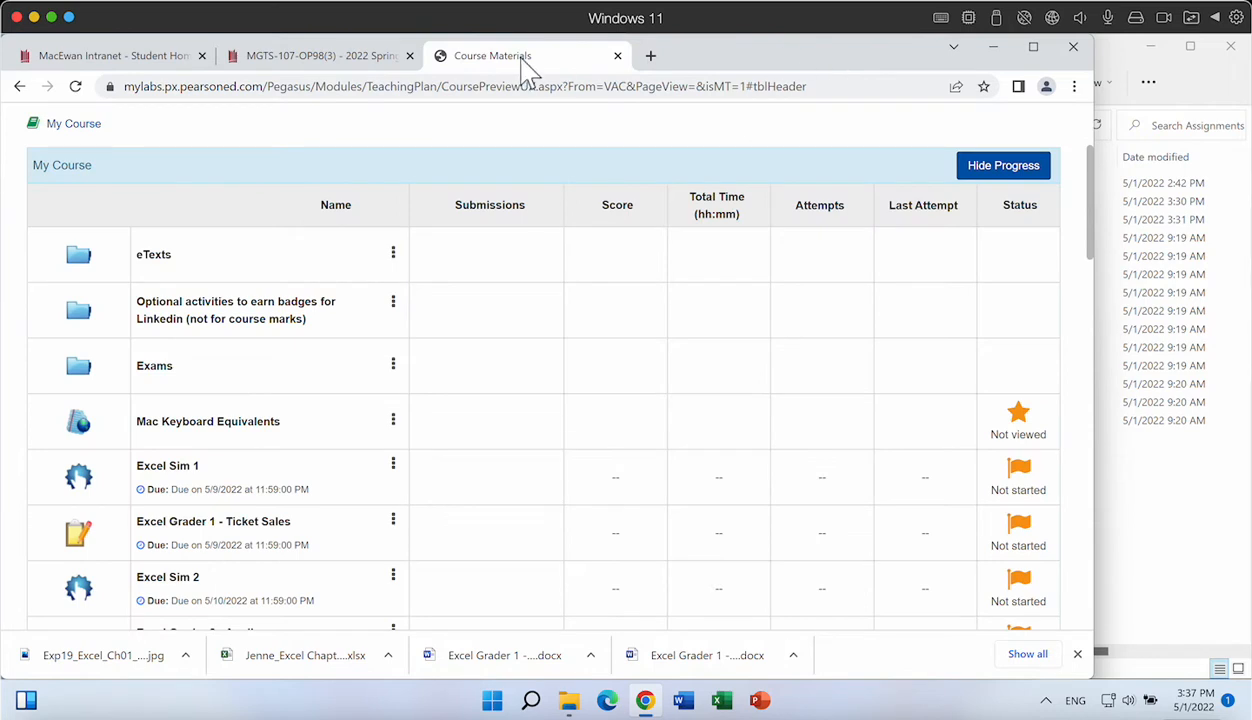
- Open the Excel Grader 2 - Appliances assignment from the course materials and start it
scroll(207, 420, "down", 1)
scroll(207, 420, "down", 3)
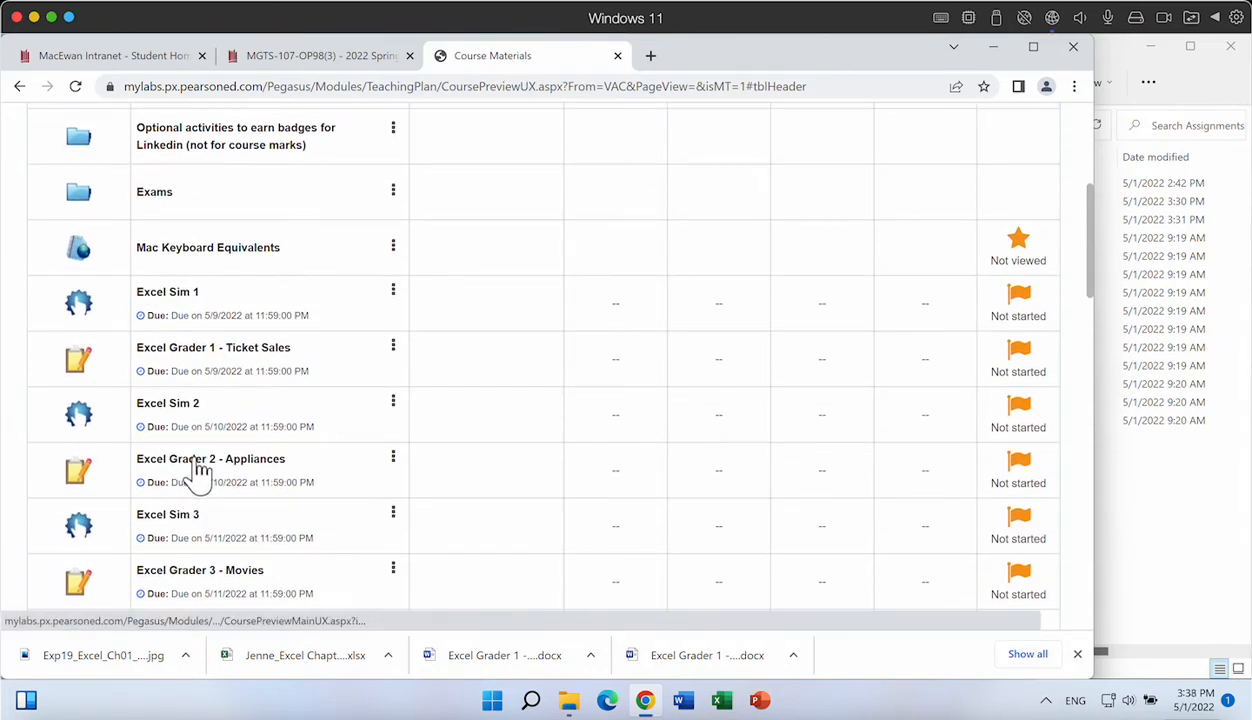
left_click(199, 469)
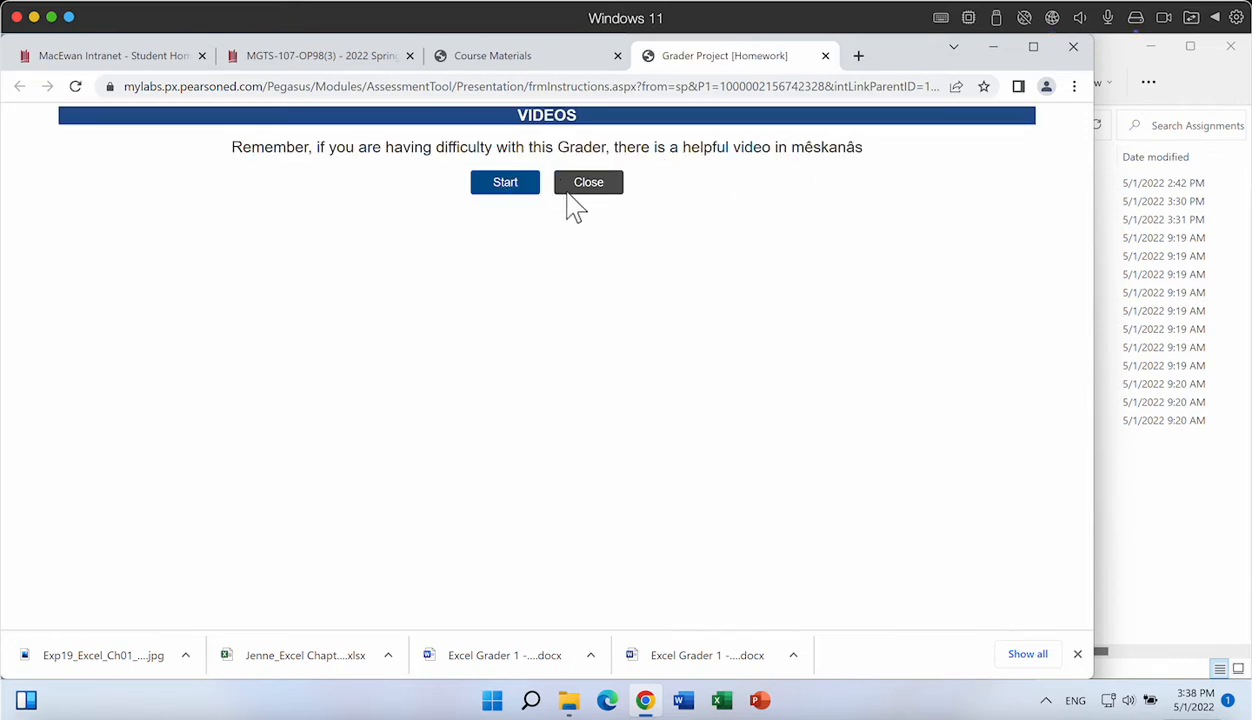
left_click(505, 183)
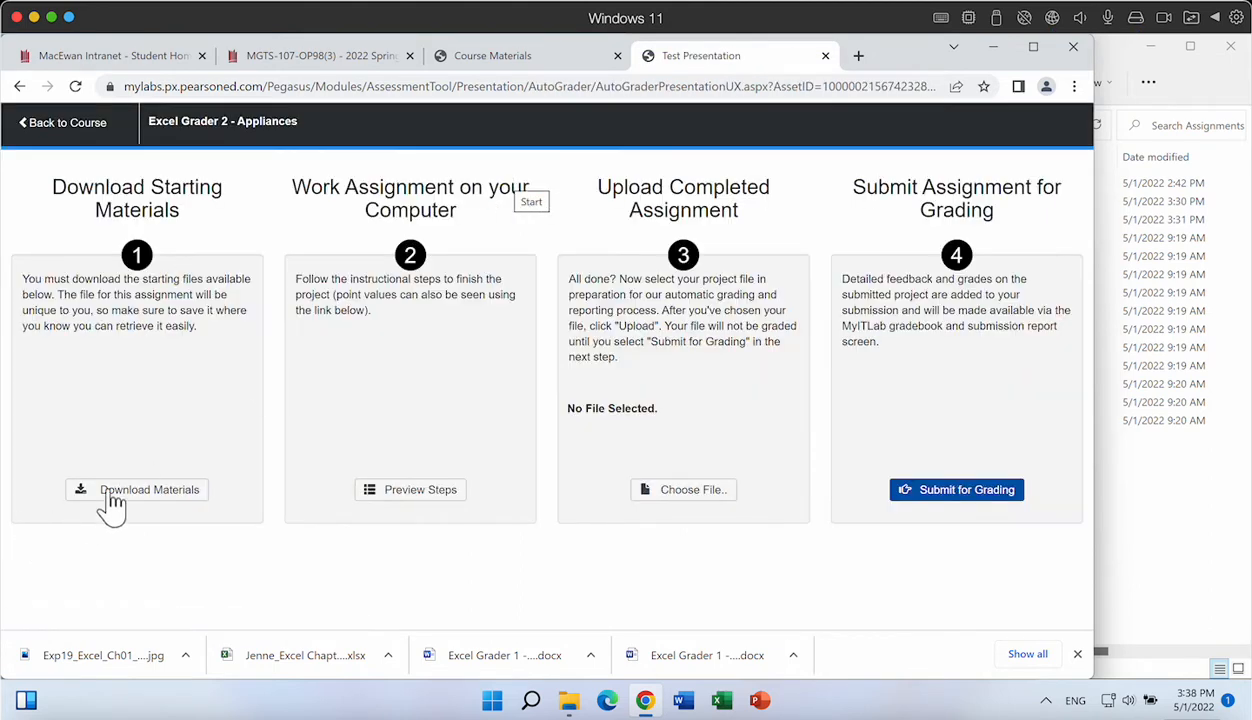
- Download Excel Grader 2 - Appliances_Instructions.docx into the Grader Excel 2 folder under Assignments and close the assignment
left_click(170, 492)
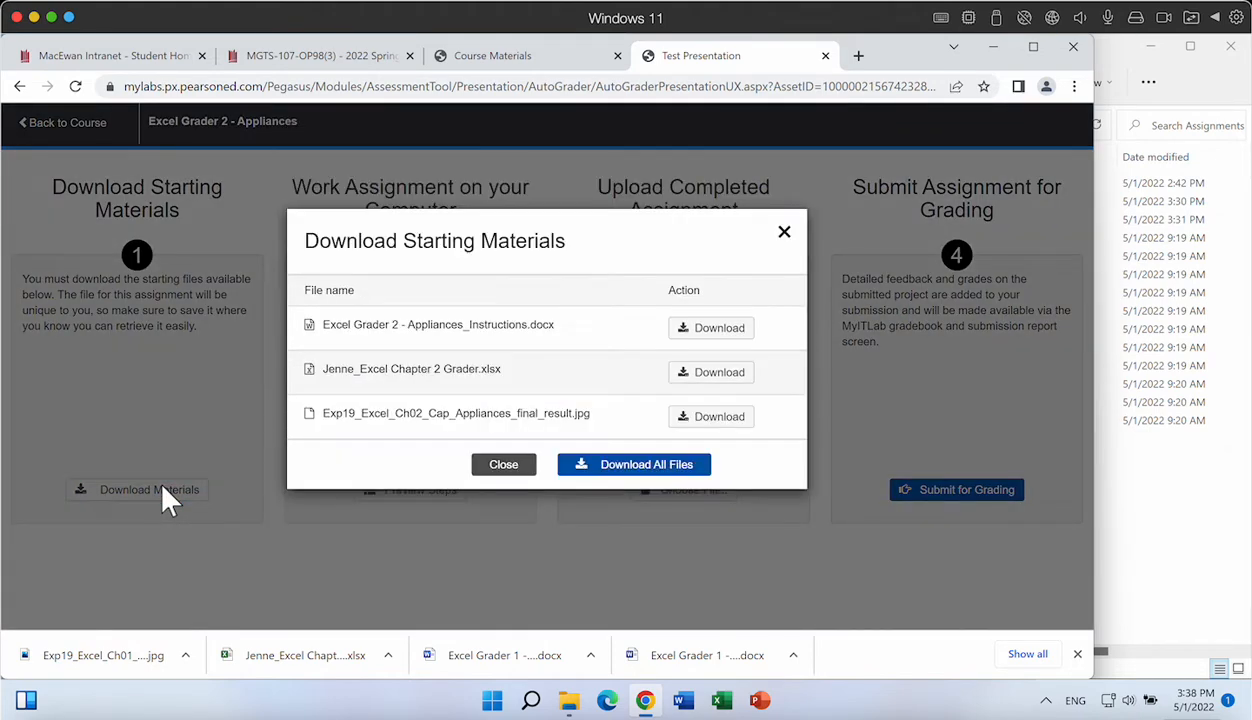
left_click(718, 330)
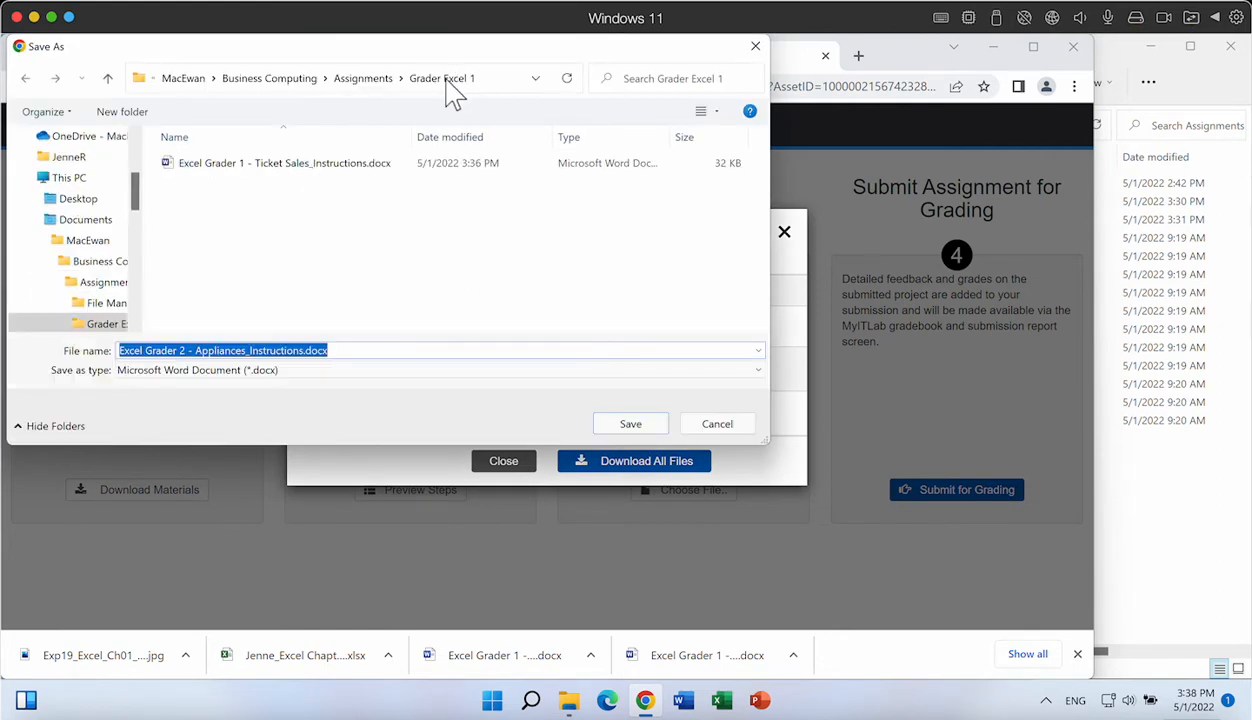
left_click(364, 80)
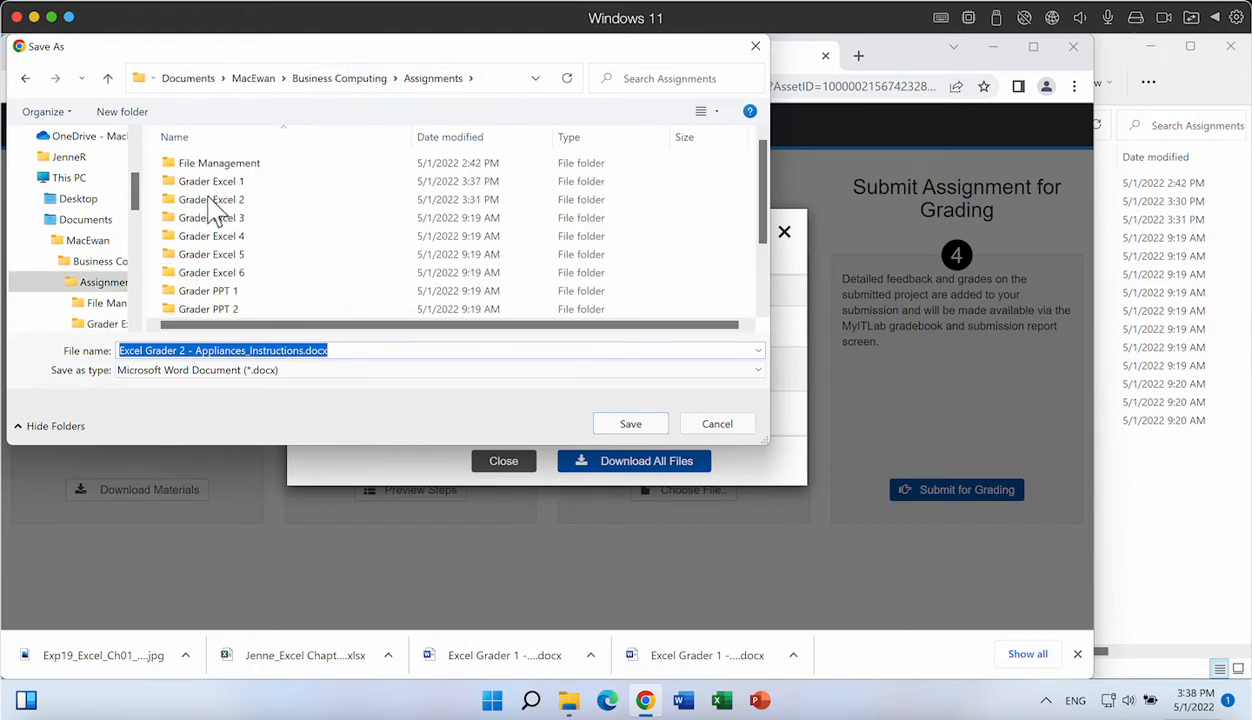
double_click(212, 200)
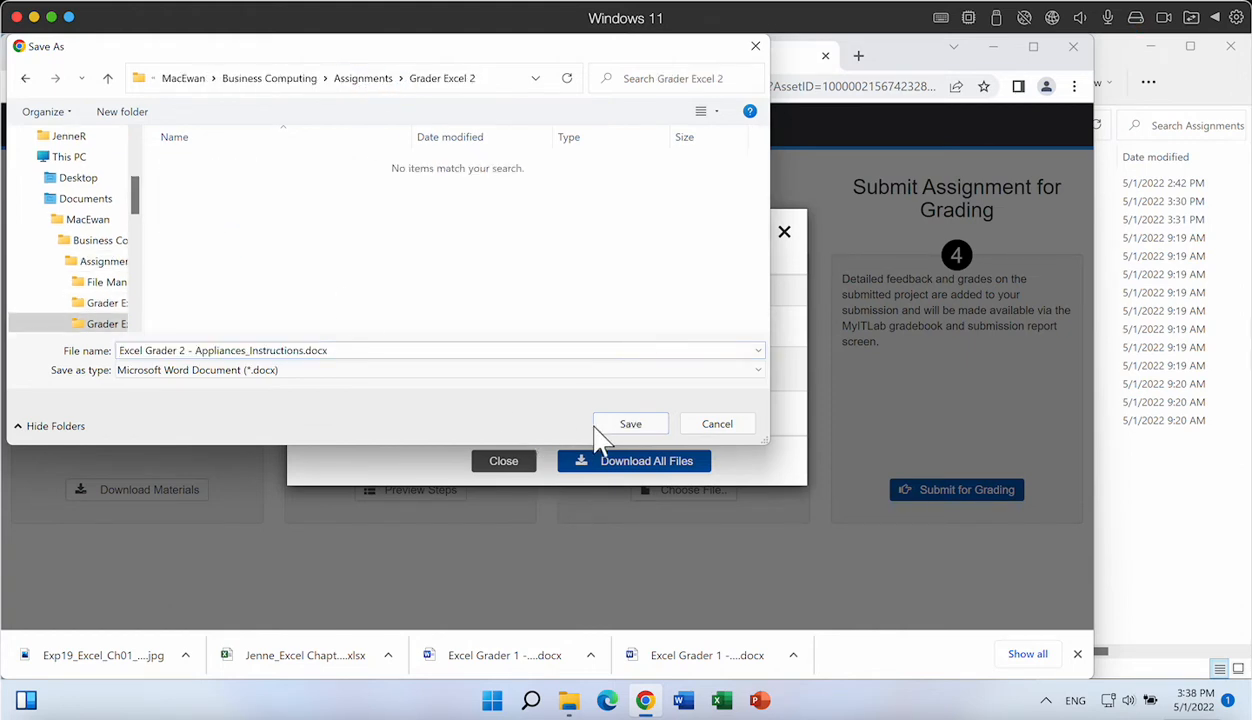
left_click(630, 426)
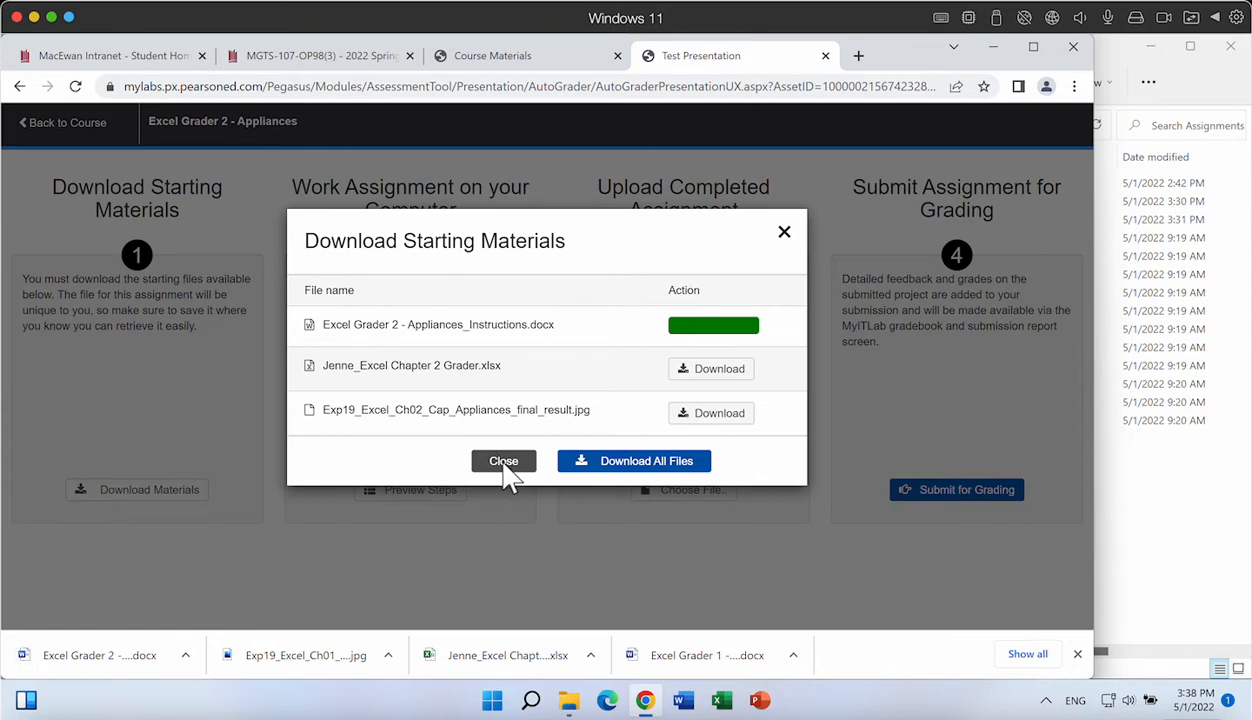
left_click(507, 469)
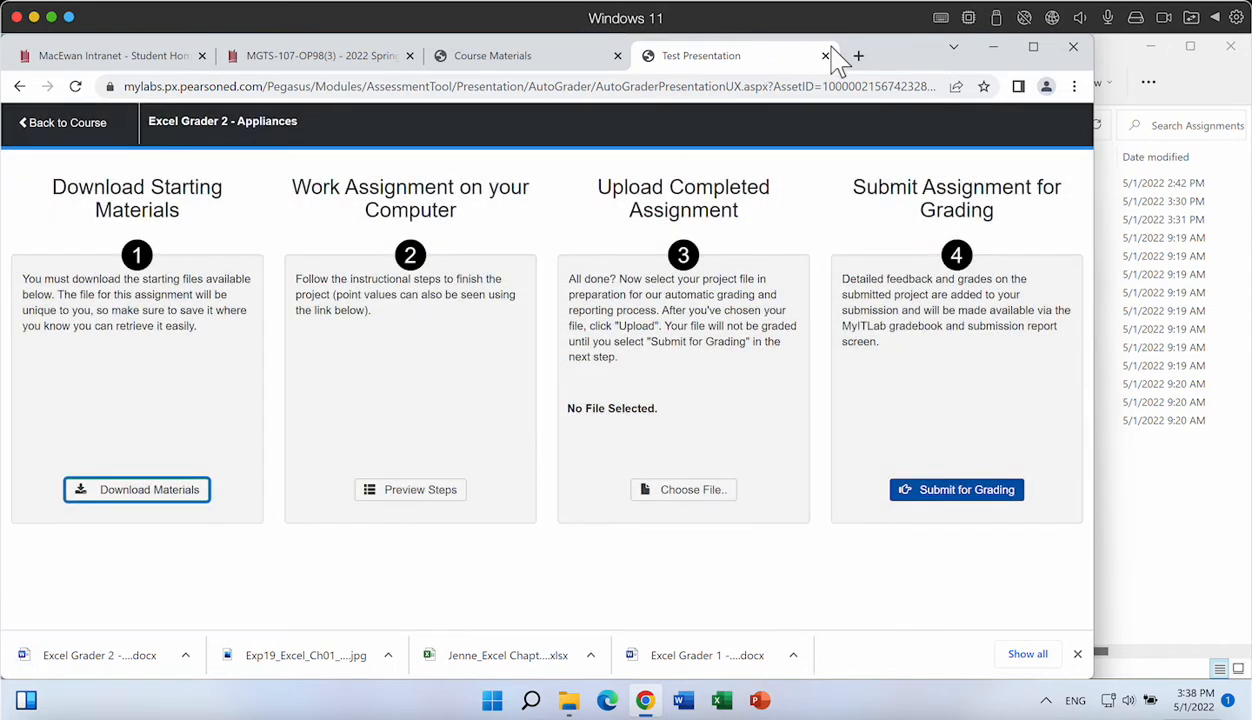
left_click(825, 56)
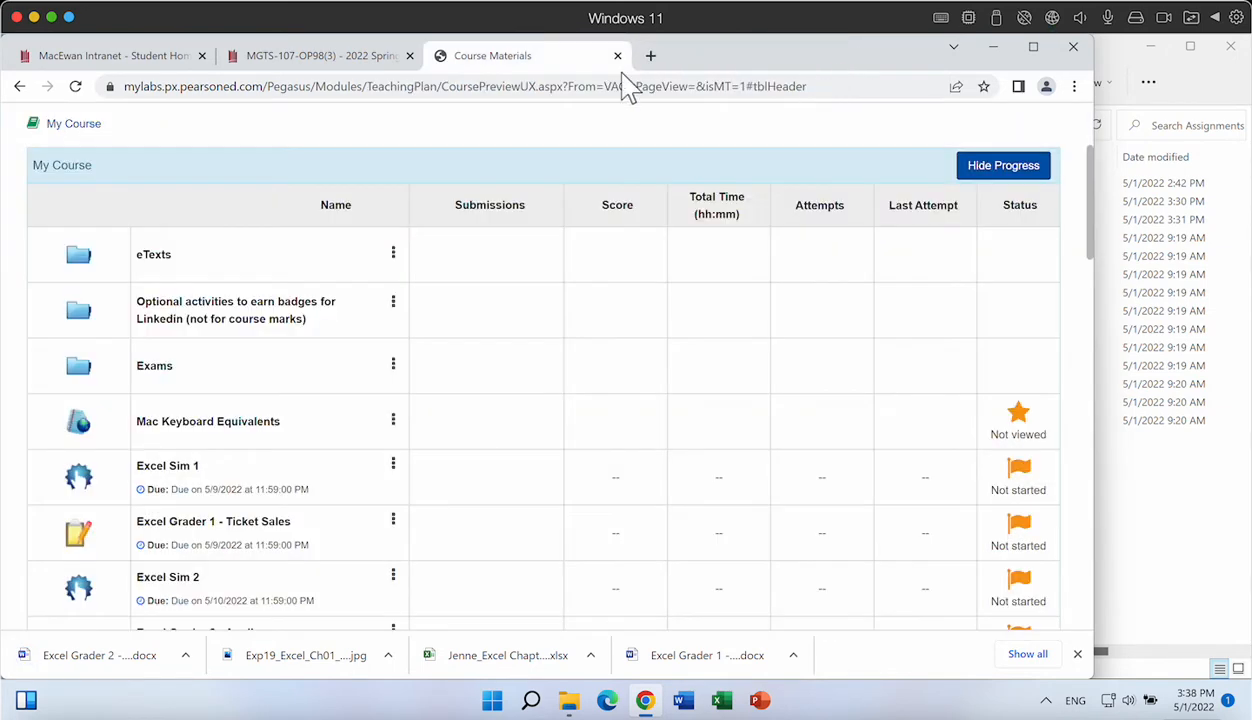
- Return to the Business Computing course home page and open the File Management Assignment (5%)
left_click(311, 58)
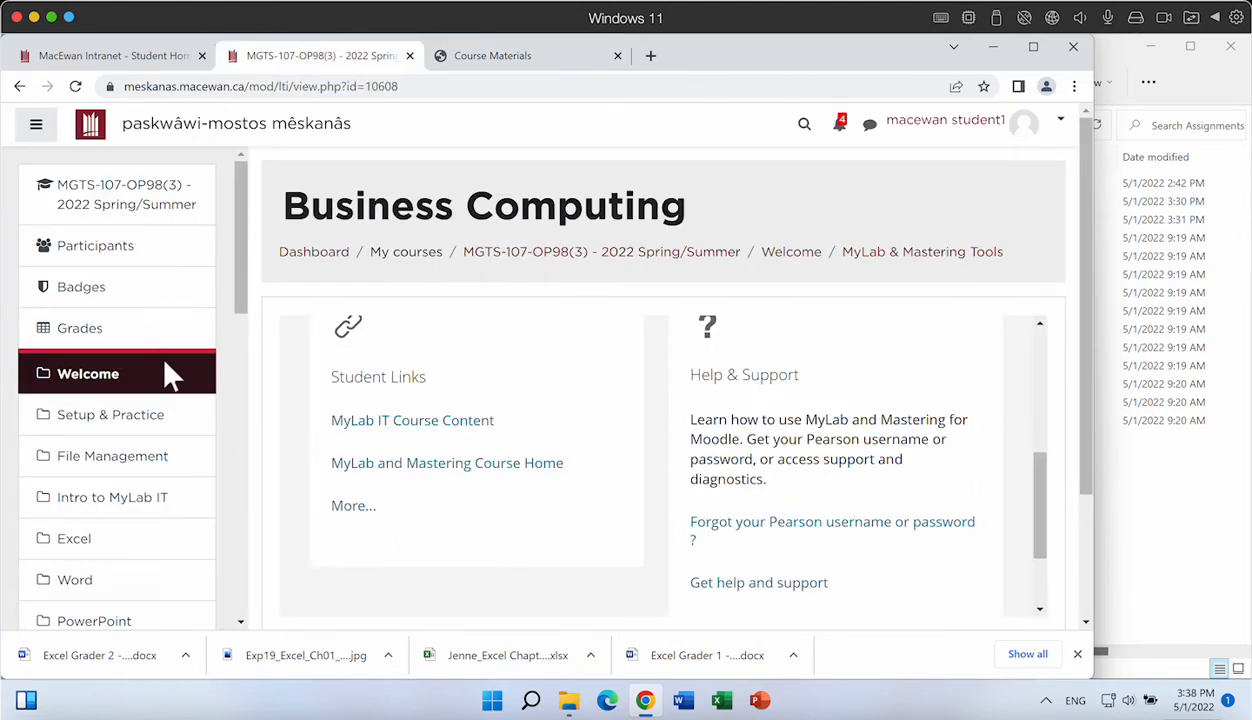
left_click(148, 192)
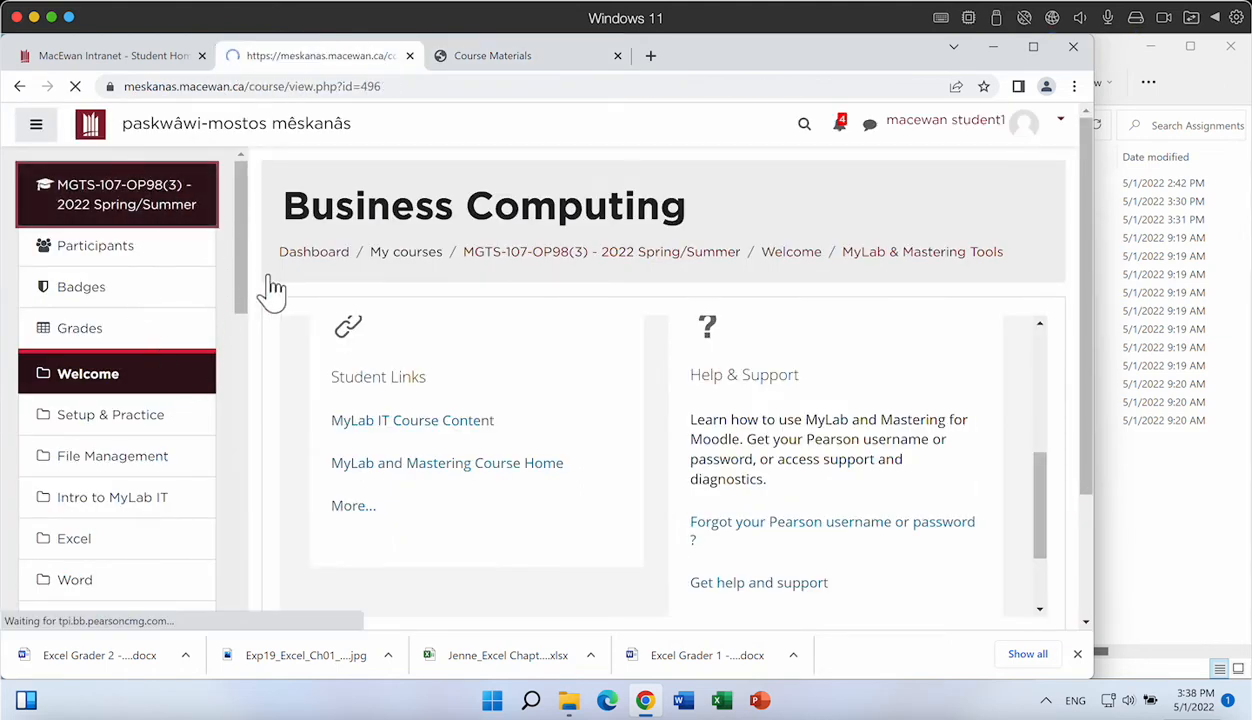
scroll(405, 420, "down", 3)
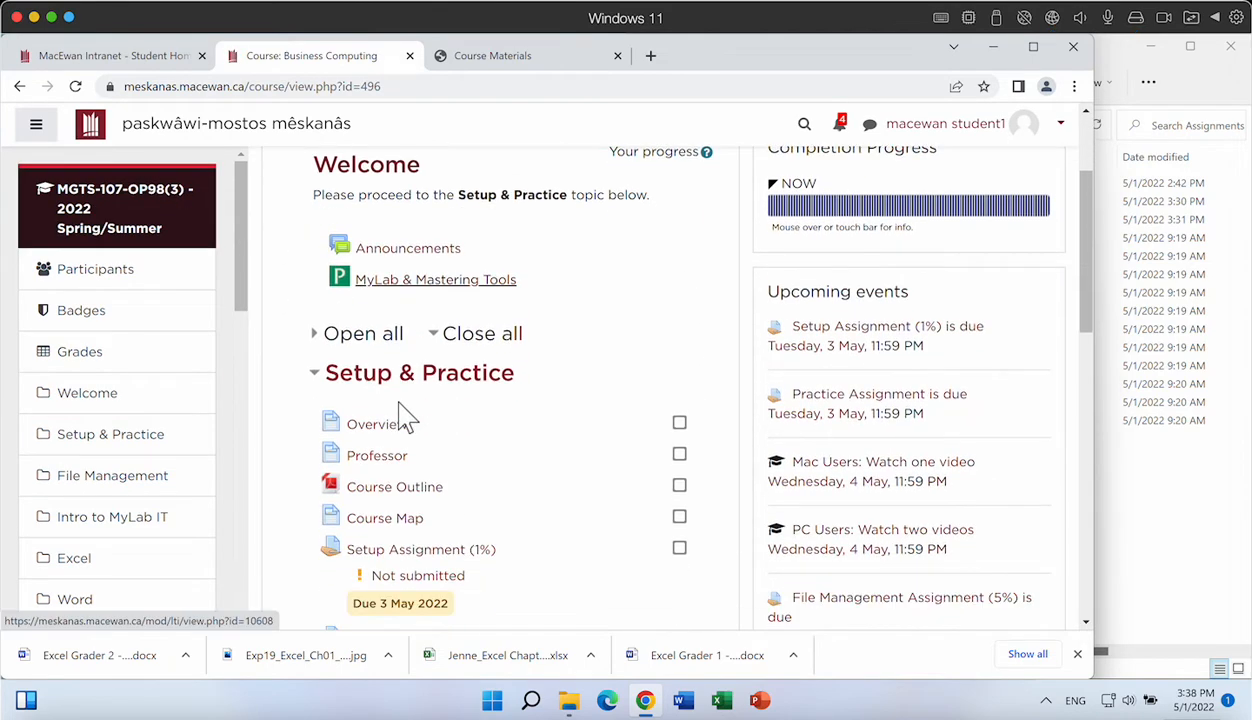
scroll(405, 420, "down", 9)
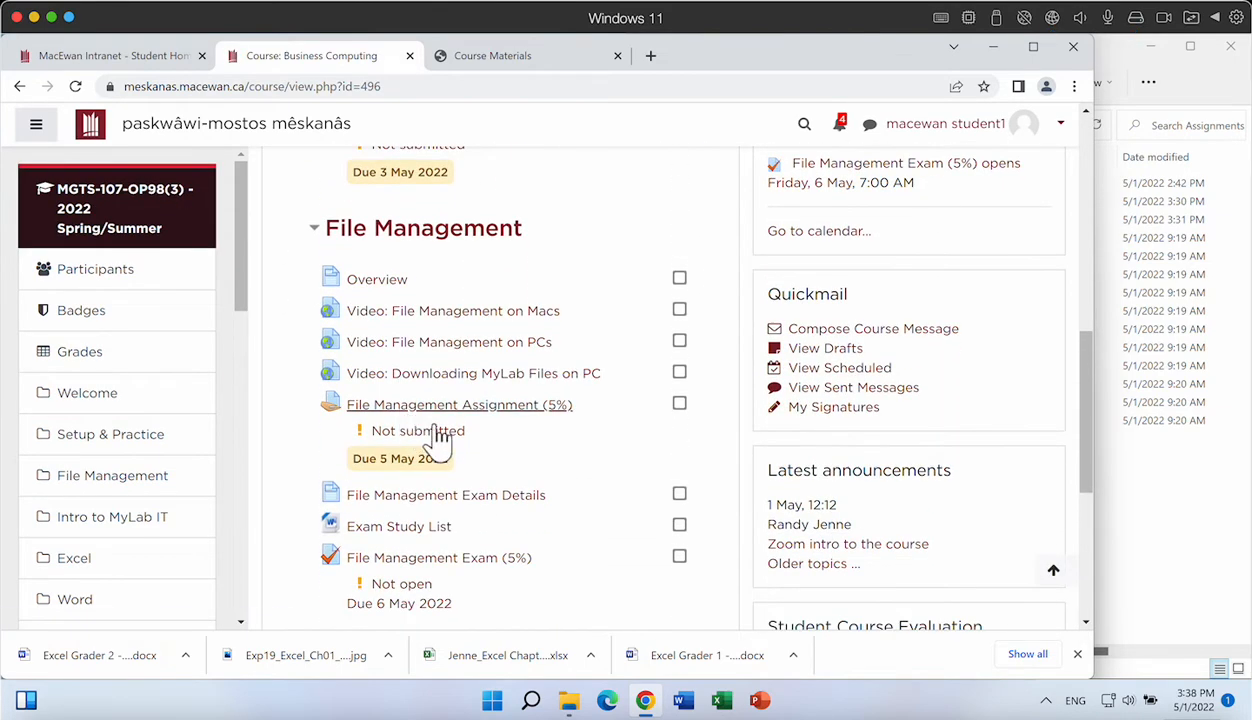
left_click(418, 410)
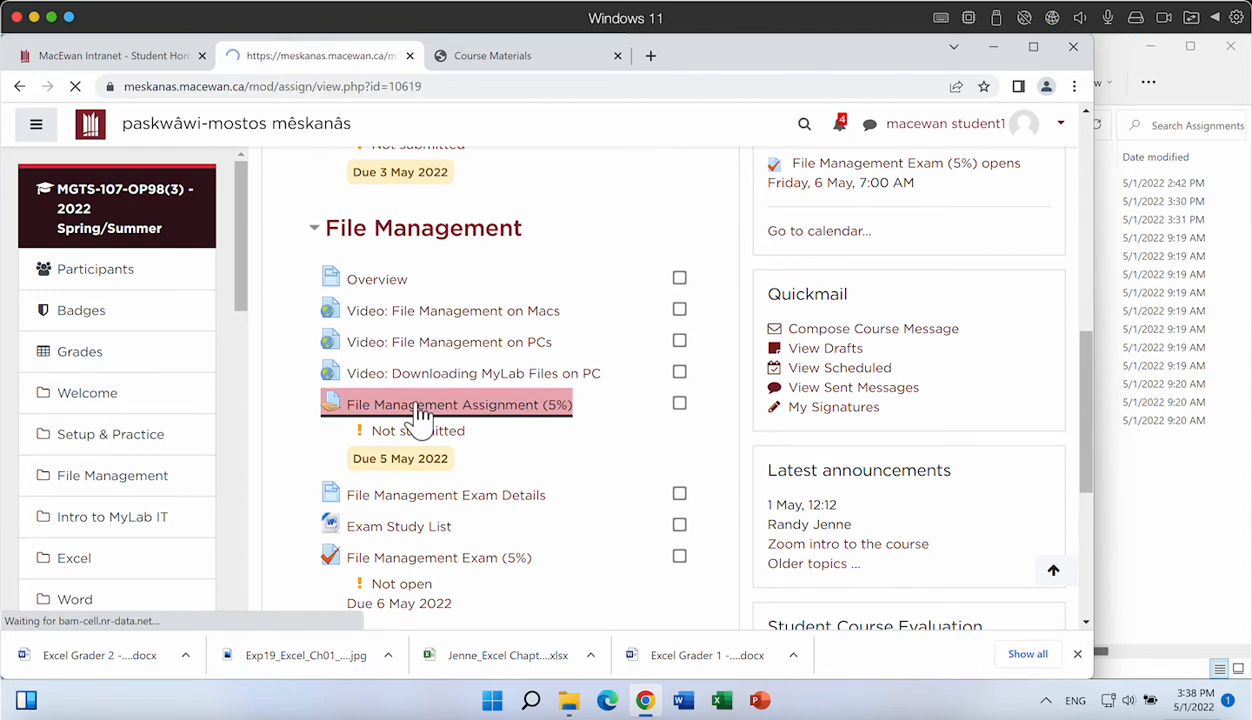
- Download MGTS107_Student_Data_Files.zip from the assignment's attachments into the Business Computing folder under MacEwan
scroll(422, 420, "down", 5)
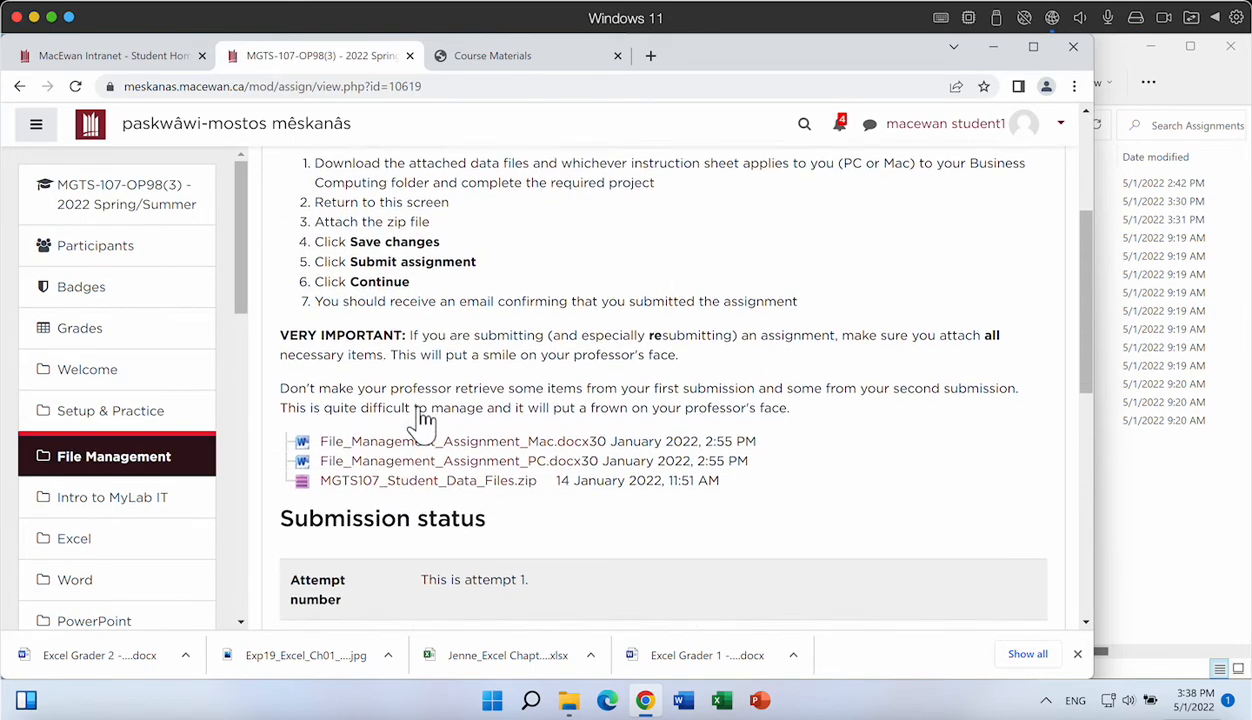
scroll(422, 420, "down", 2)
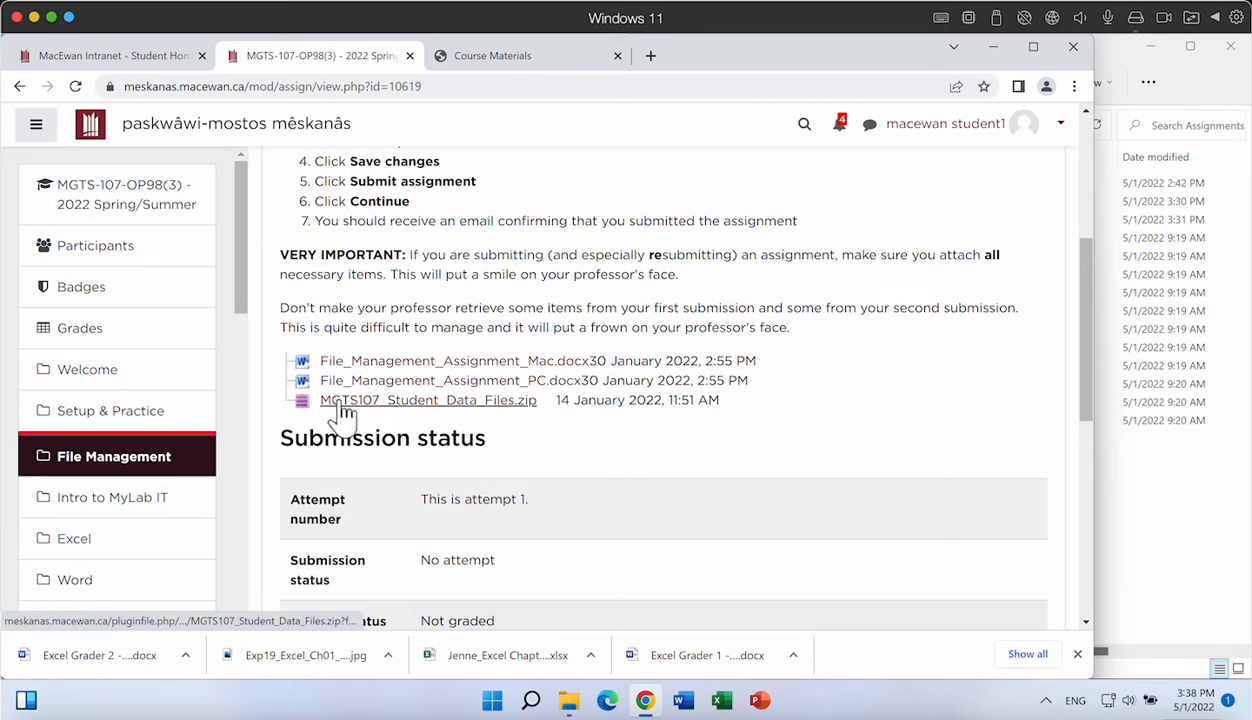
left_click(397, 405)
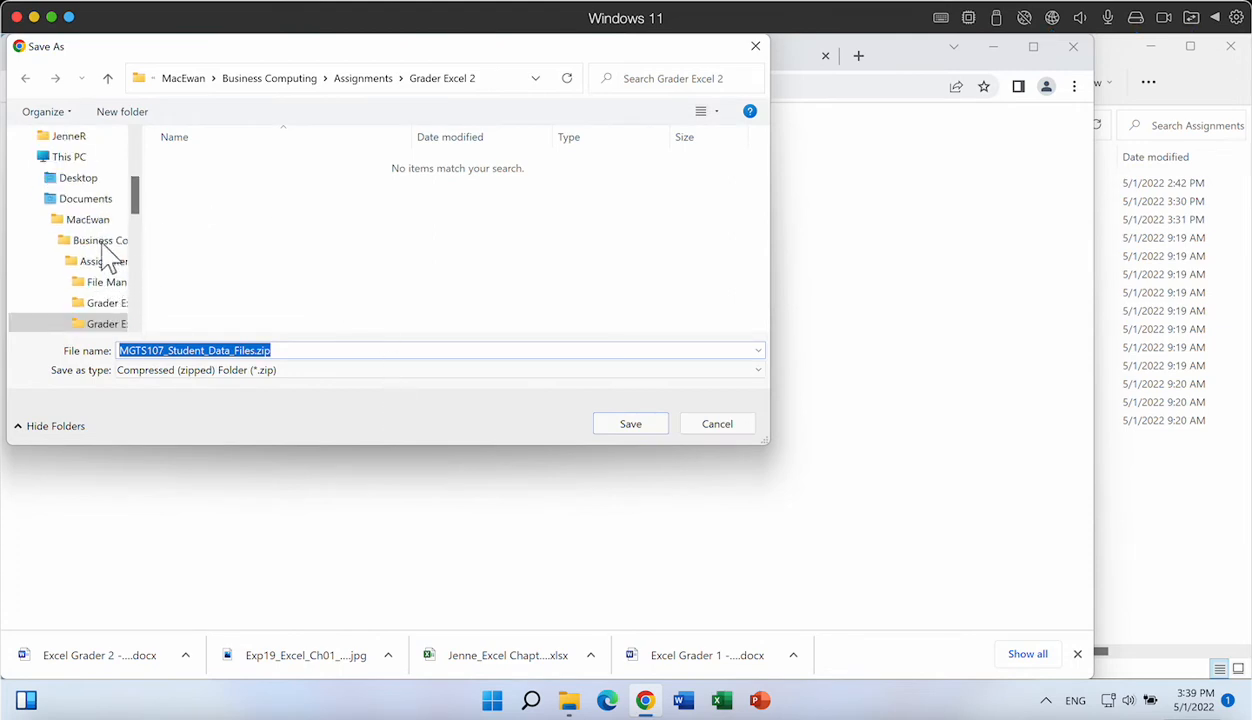
left_click(99, 241)
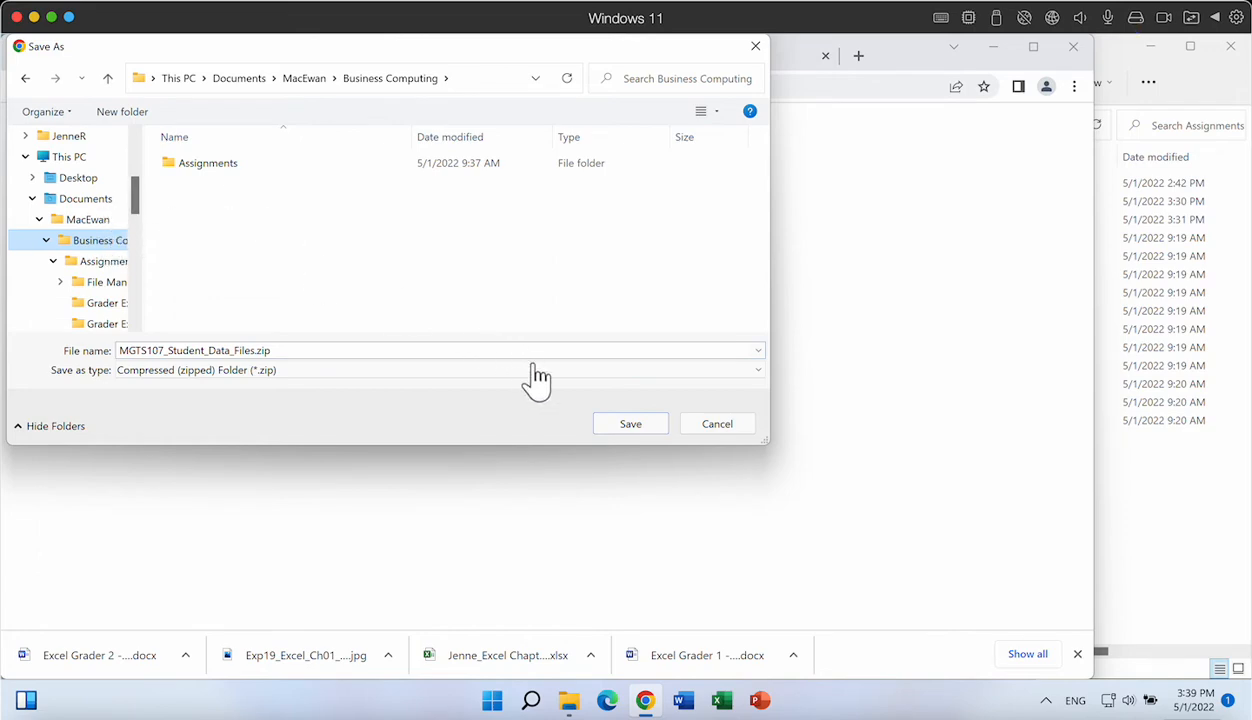
left_click(644, 429)
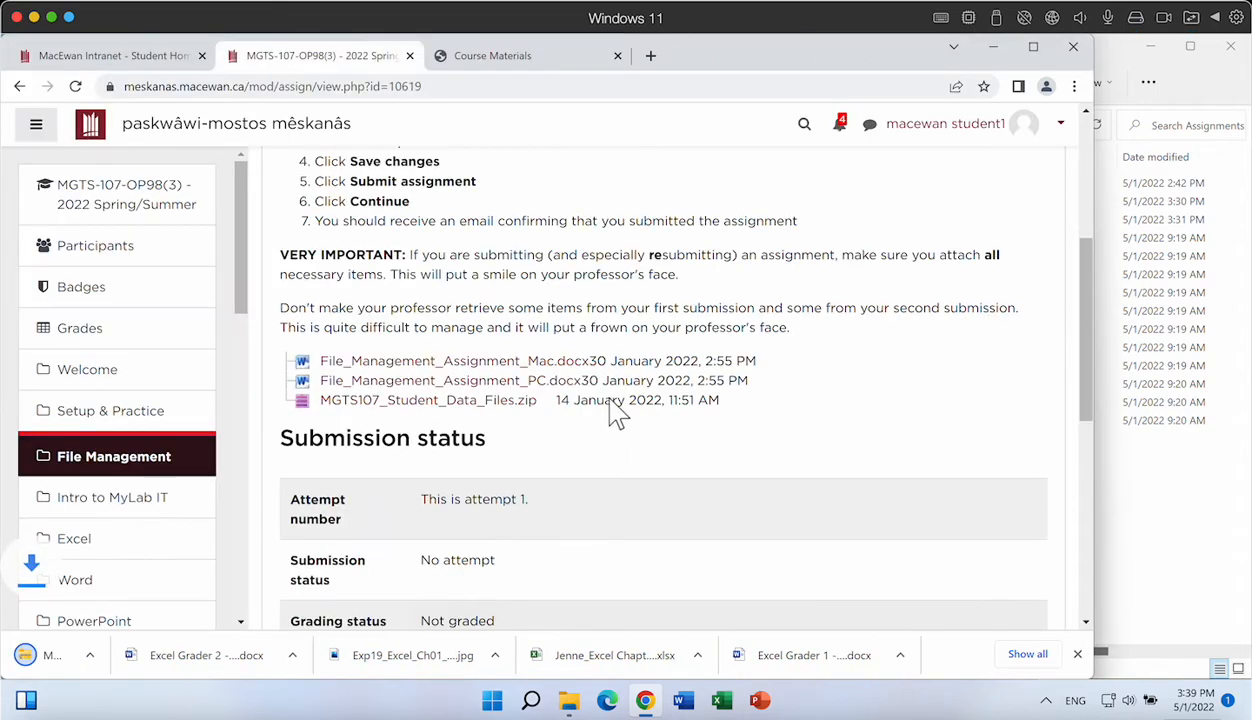
left_click(34, 18)
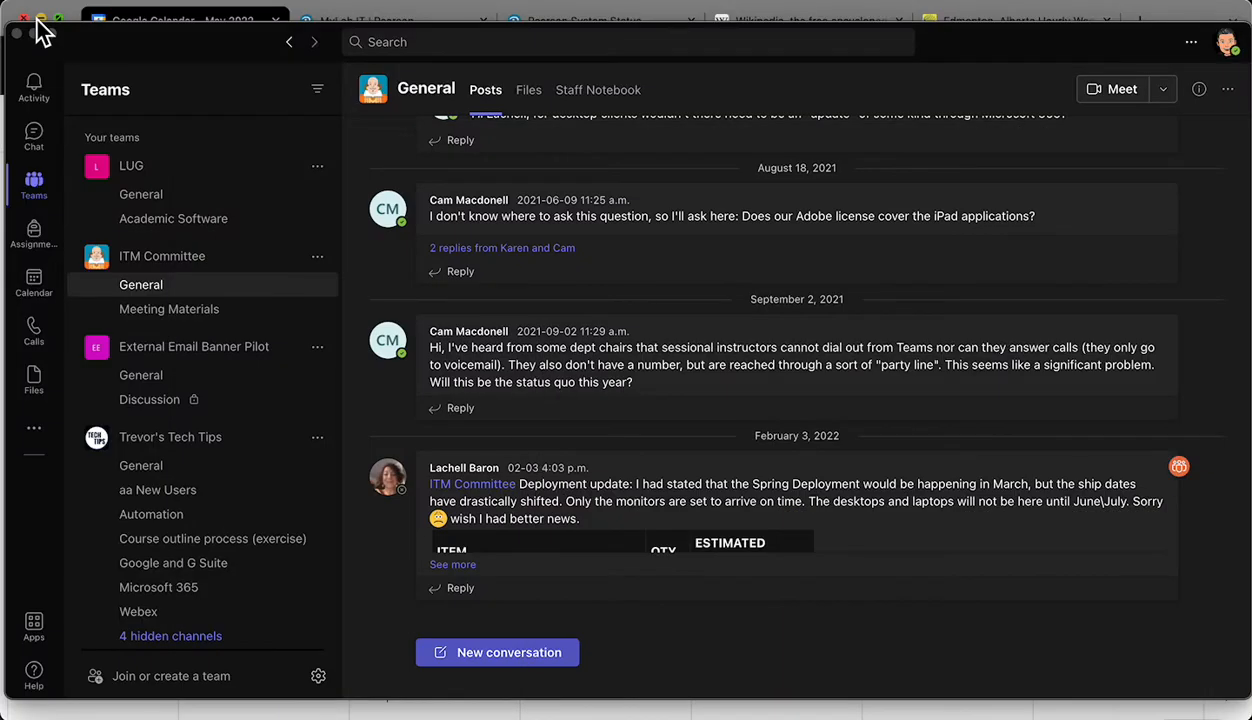
left_click(34, 33)
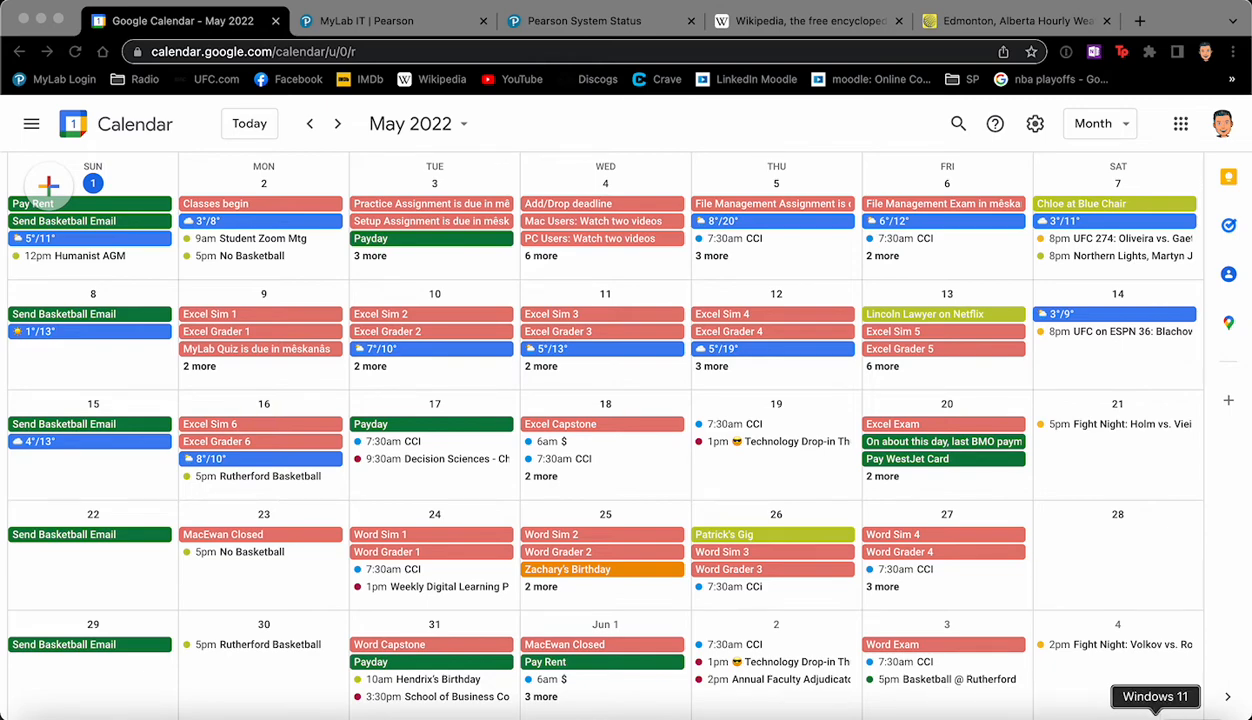
left_click(1155, 712)
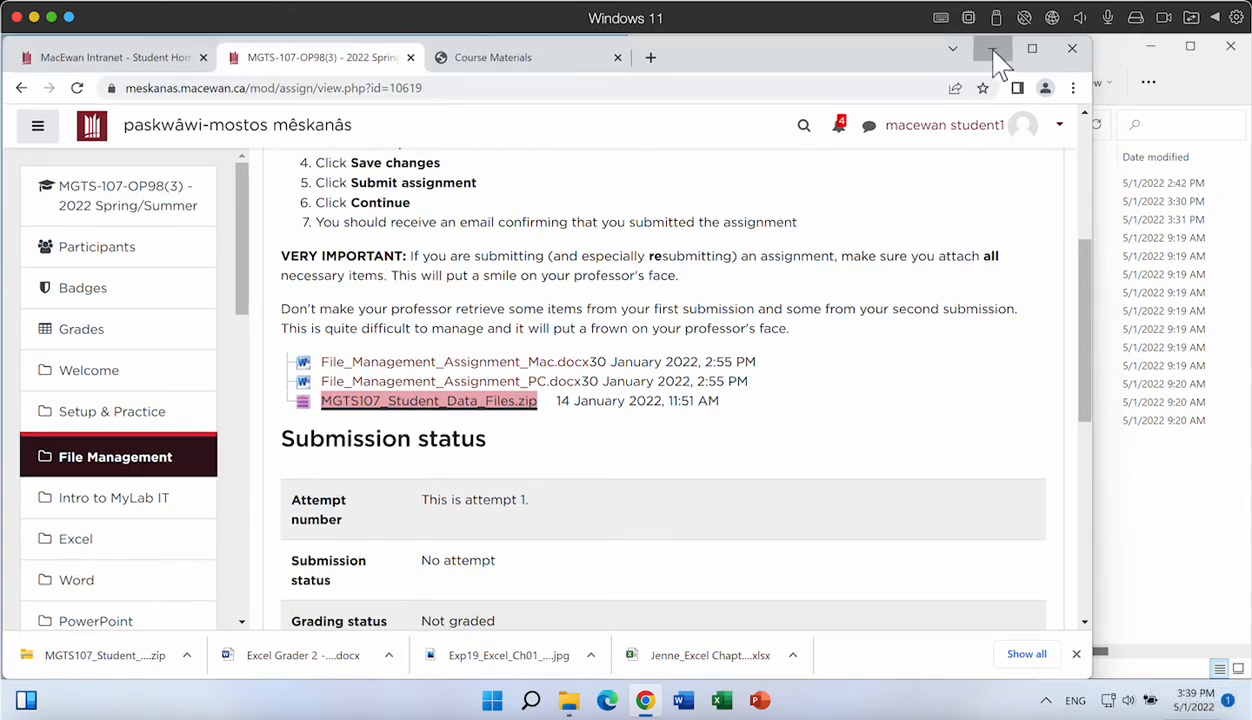
- Extract MGTS107_Student_Data_Files.zip inside the Business Computing folder and tile the extracted folder's window beside the existing File Explorer window
left_click(993, 48)
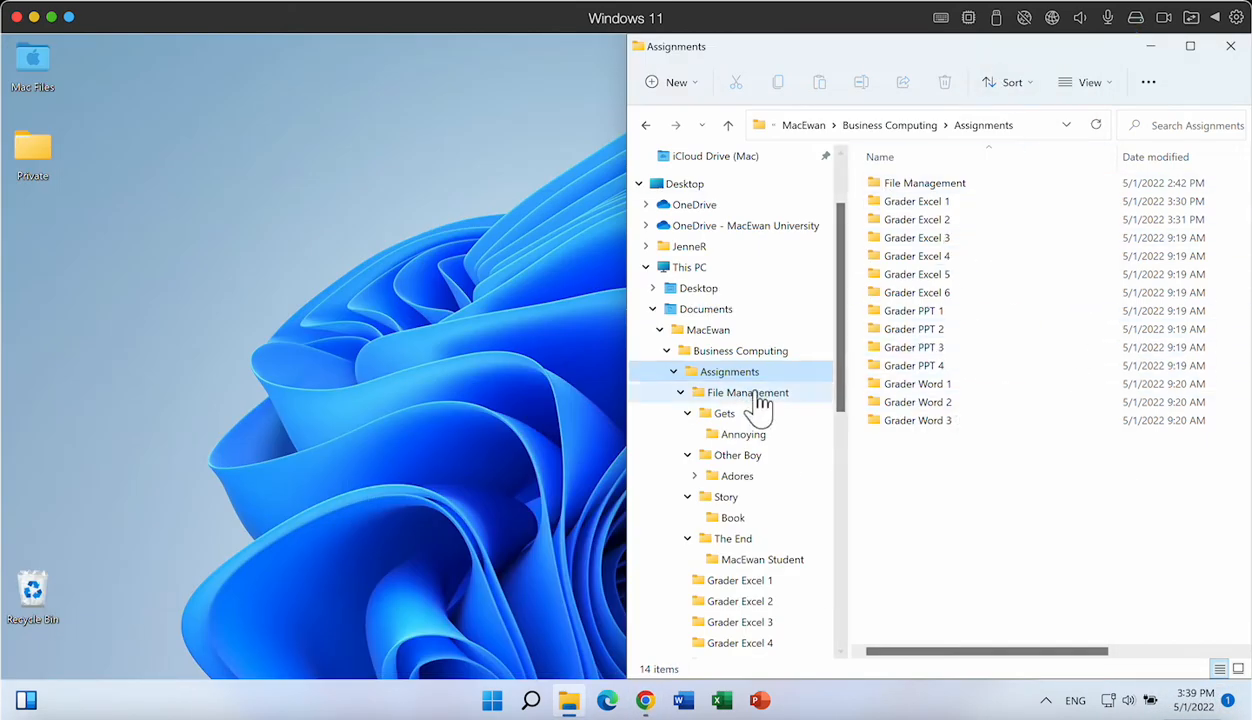
left_click(733, 355)
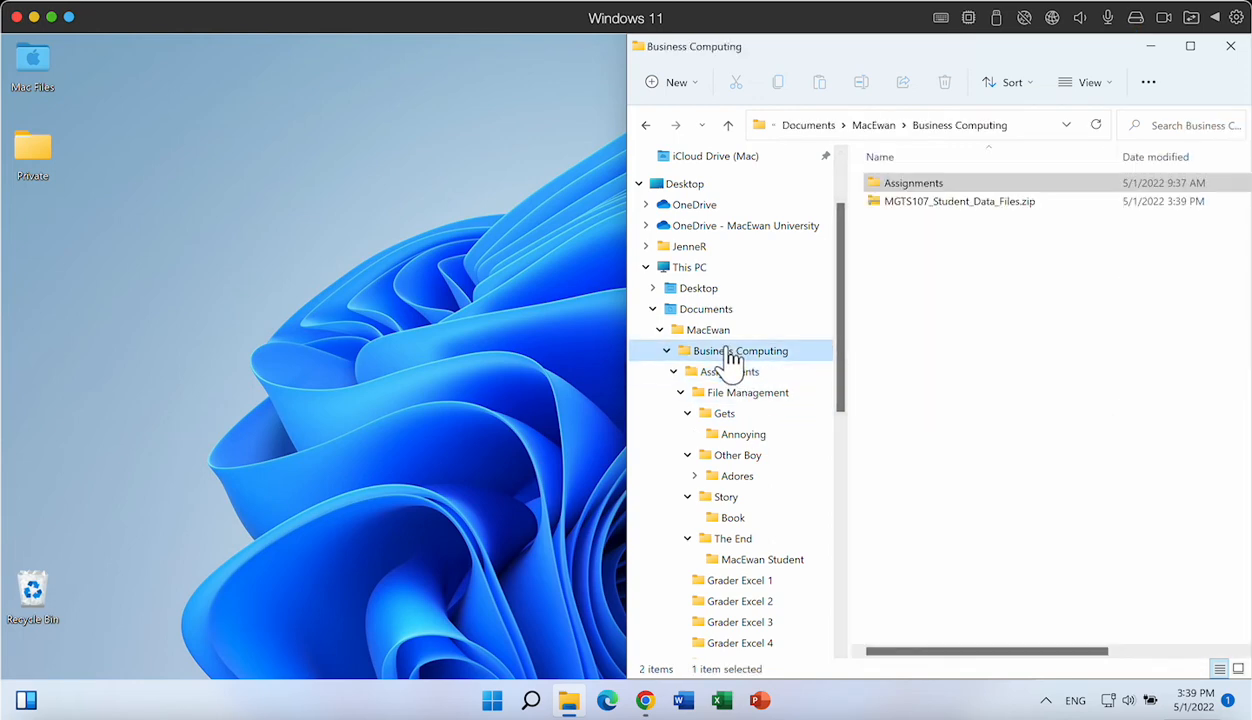
right_click(963, 202)
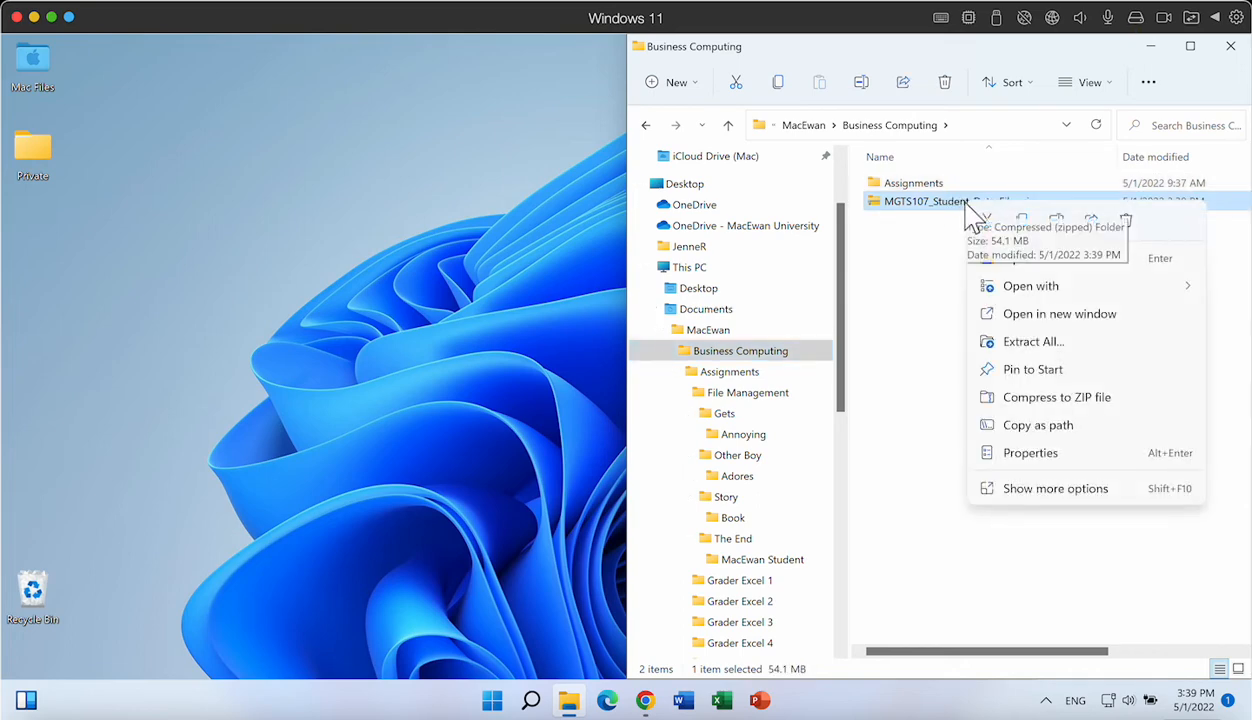
left_click(1030, 342)
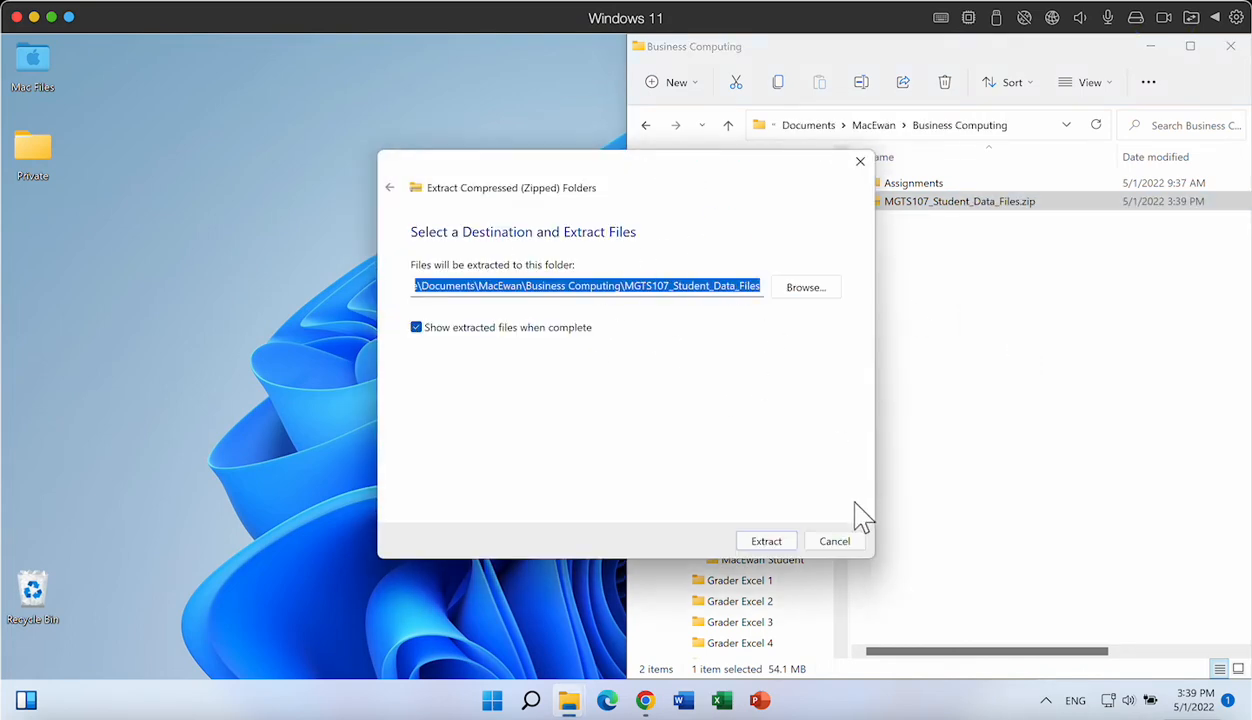
left_click(766, 541)
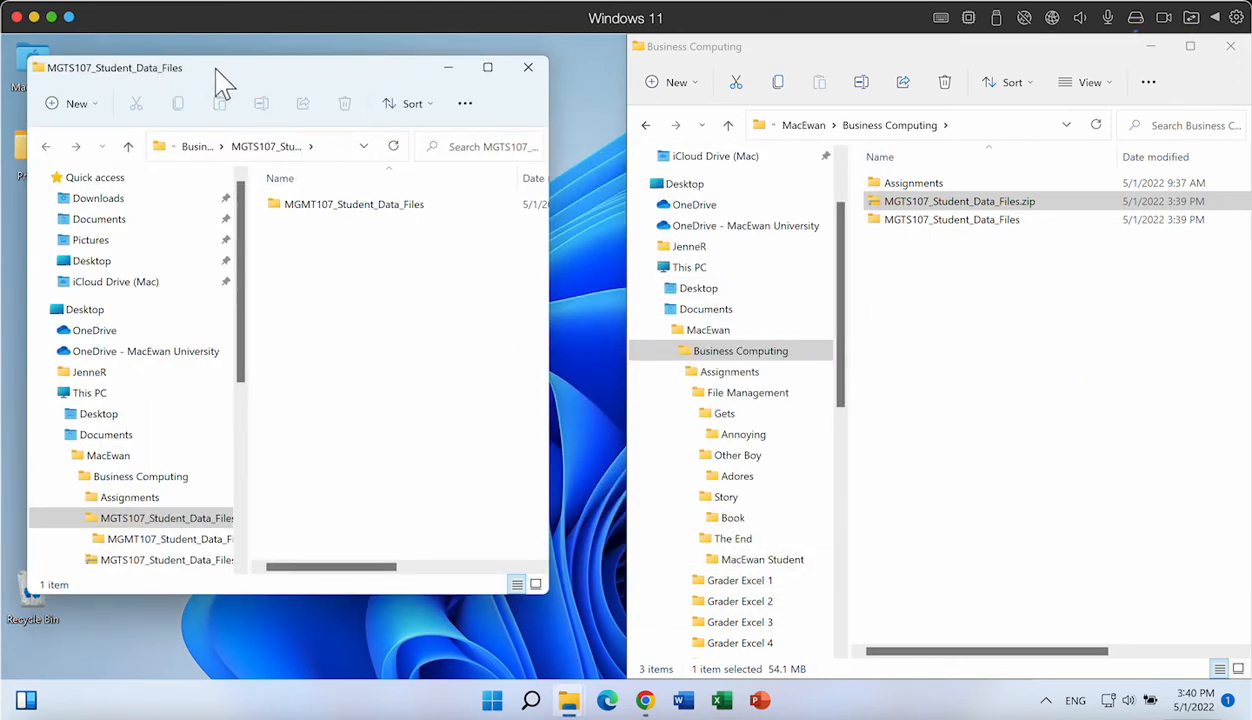
mouse_move(208, 68)
left_mouse_down()
mouse_move(186, 45)
mouse_move(194, 56)
left_mouse_up()
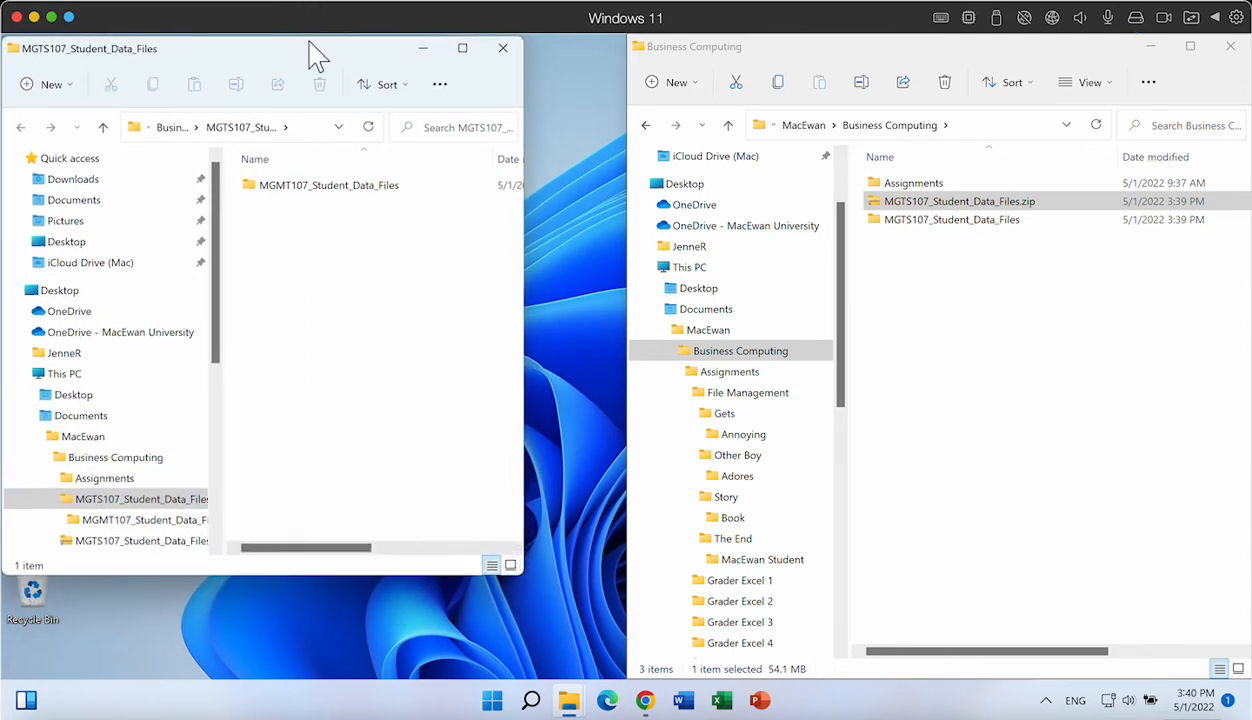
left_click_drag(316, 55, 2, 78)
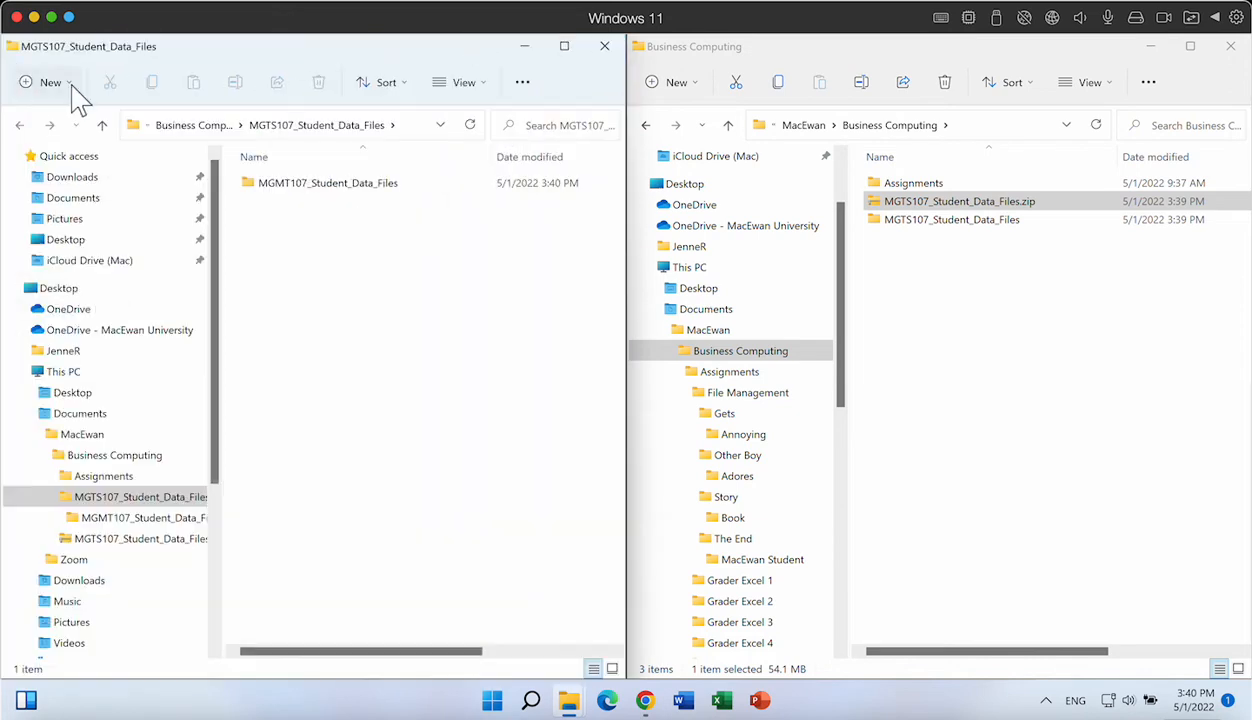
- Delete MGTS107_Student_Data_Files.zip from the Business Computing folder, keeping the extracted folder
left_click(200, 128)
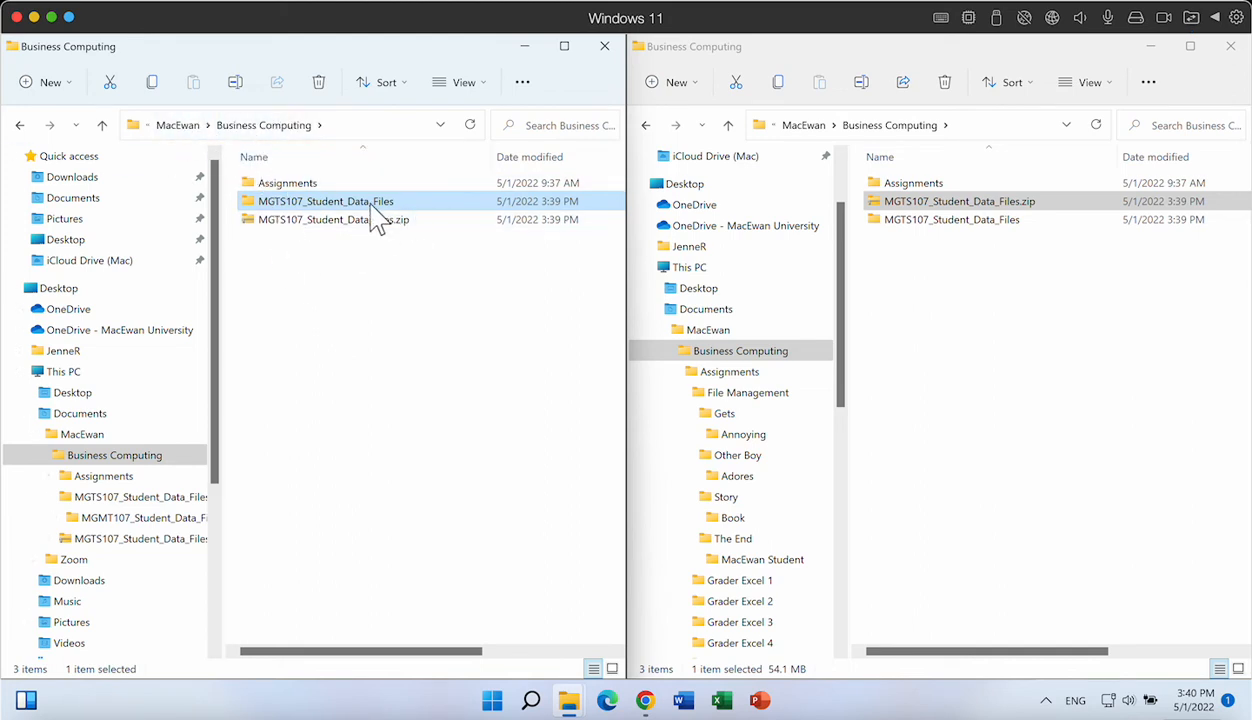
right_click(335, 225)
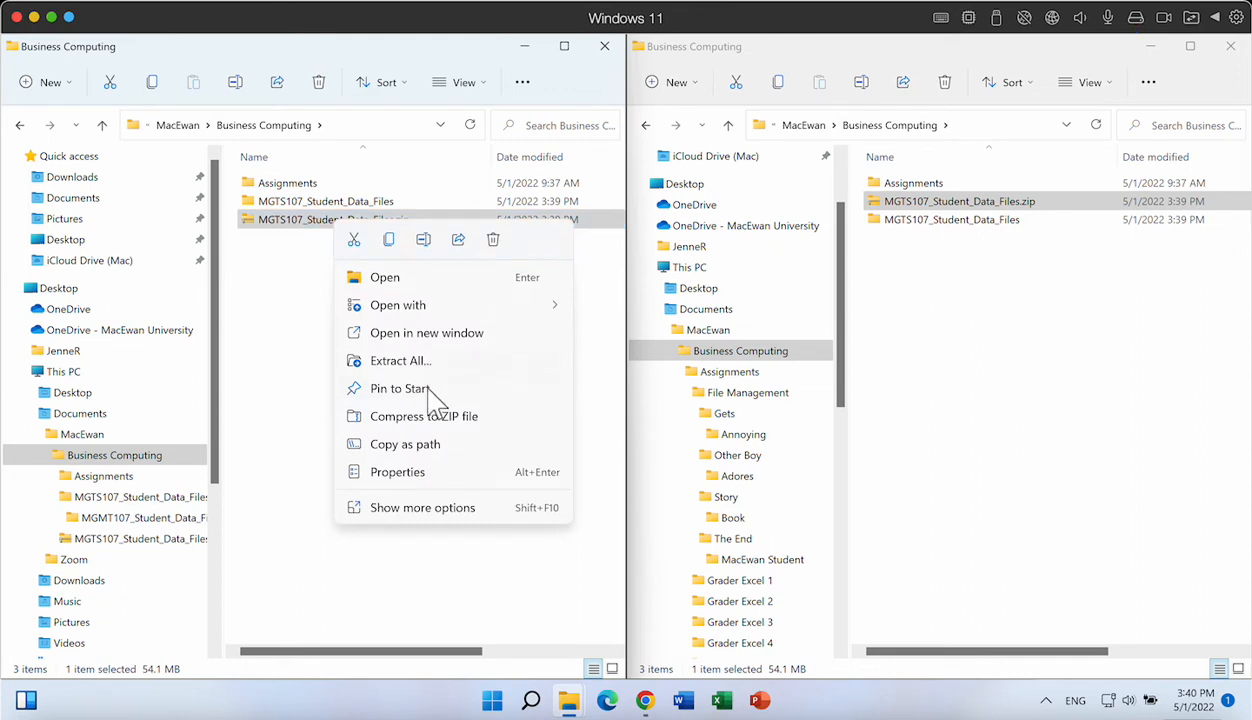
left_click(494, 241)
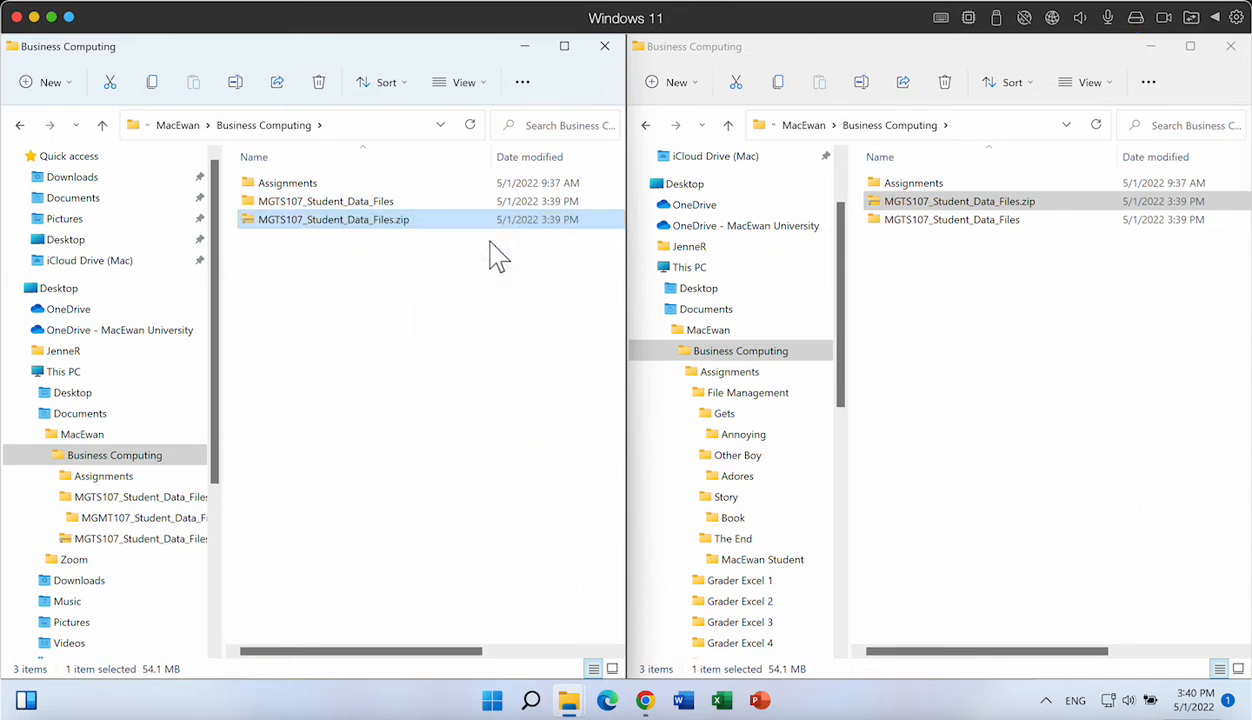
- Open the extracted MGTS107_Student_Data_Files folder and its MGMT107_Student_Data_Files subfolder to show the data files
double_click(285, 199)
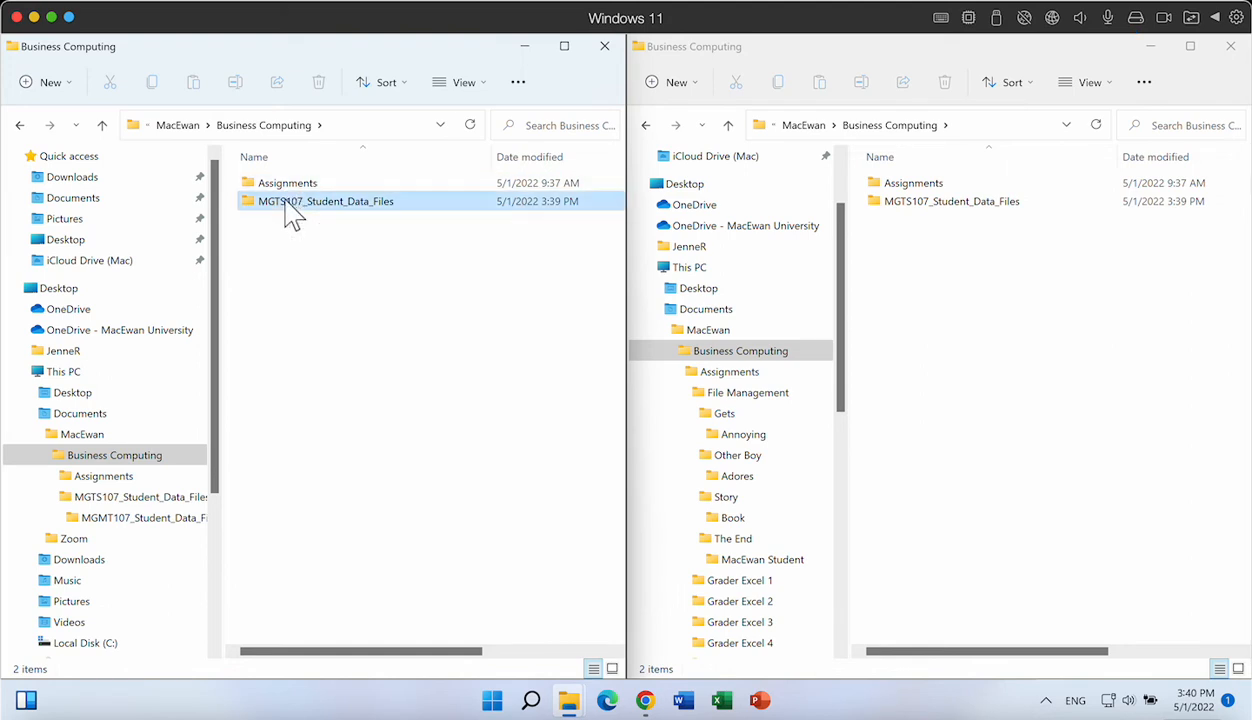
left_click(288, 188)
double_click(288, 188)
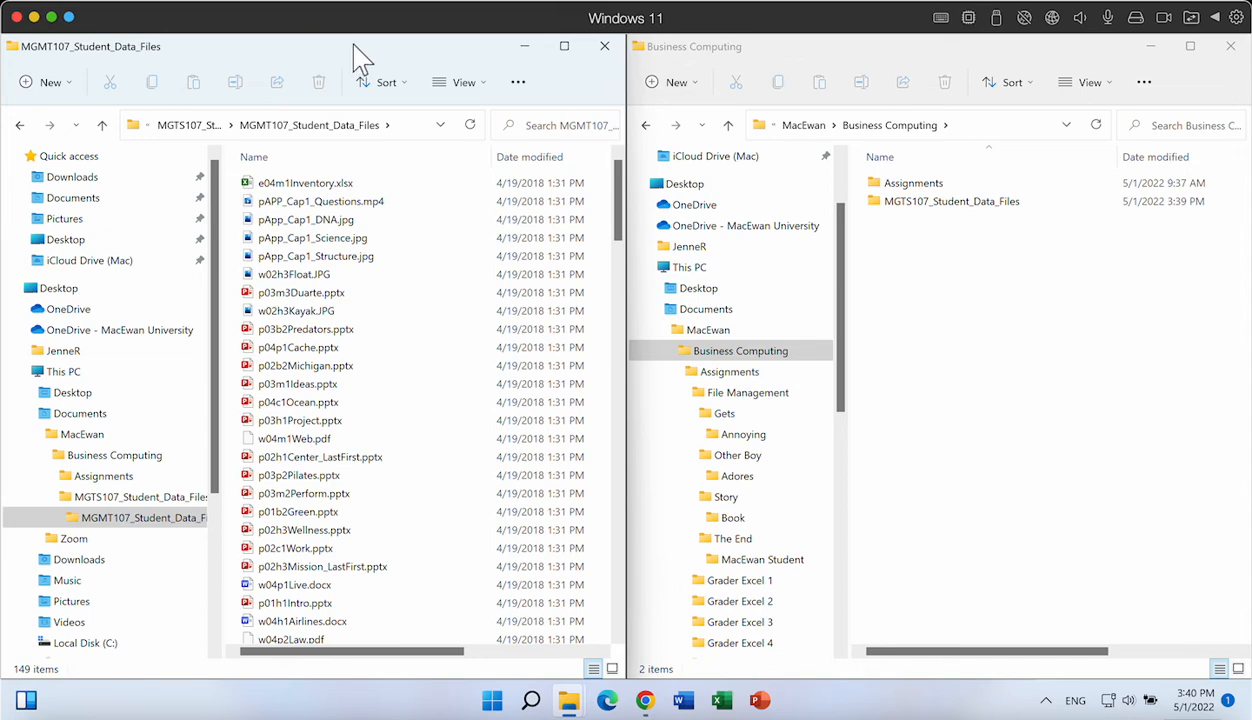
key("super+e")
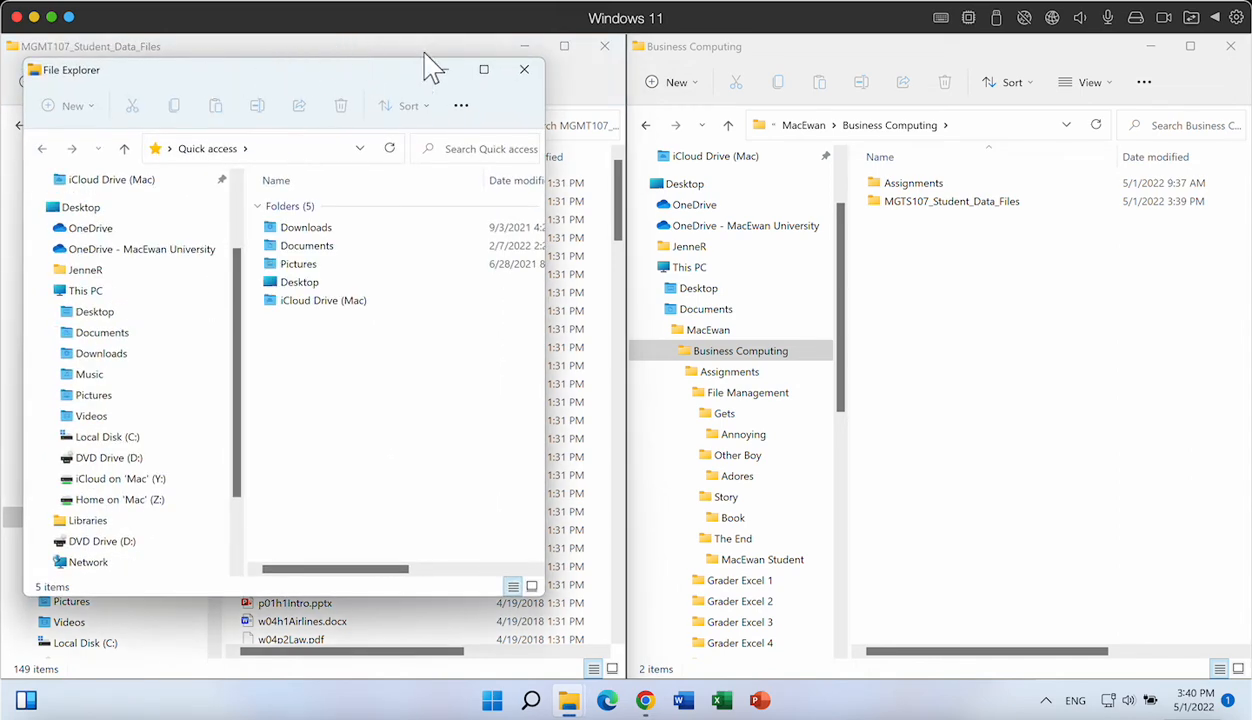
left_click(525, 72)
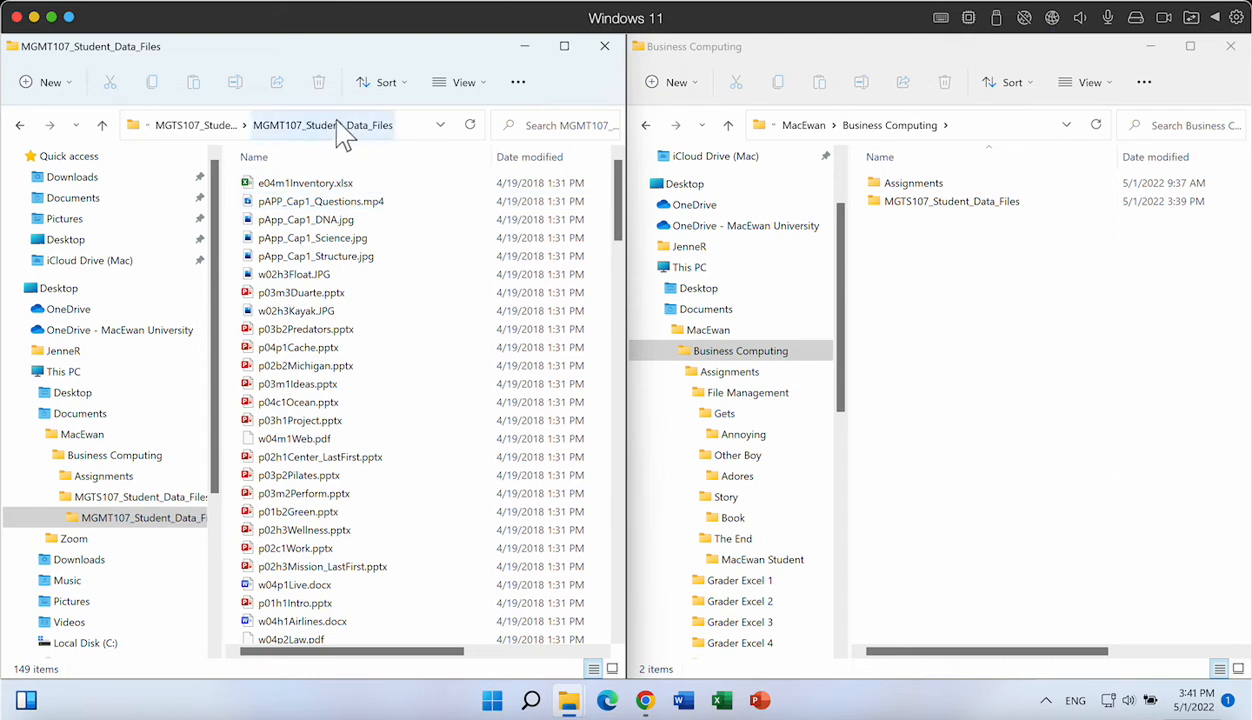
- Create a folder named Another in Assignments > File Management, using the other File Explorer window
double_click(880, 184)
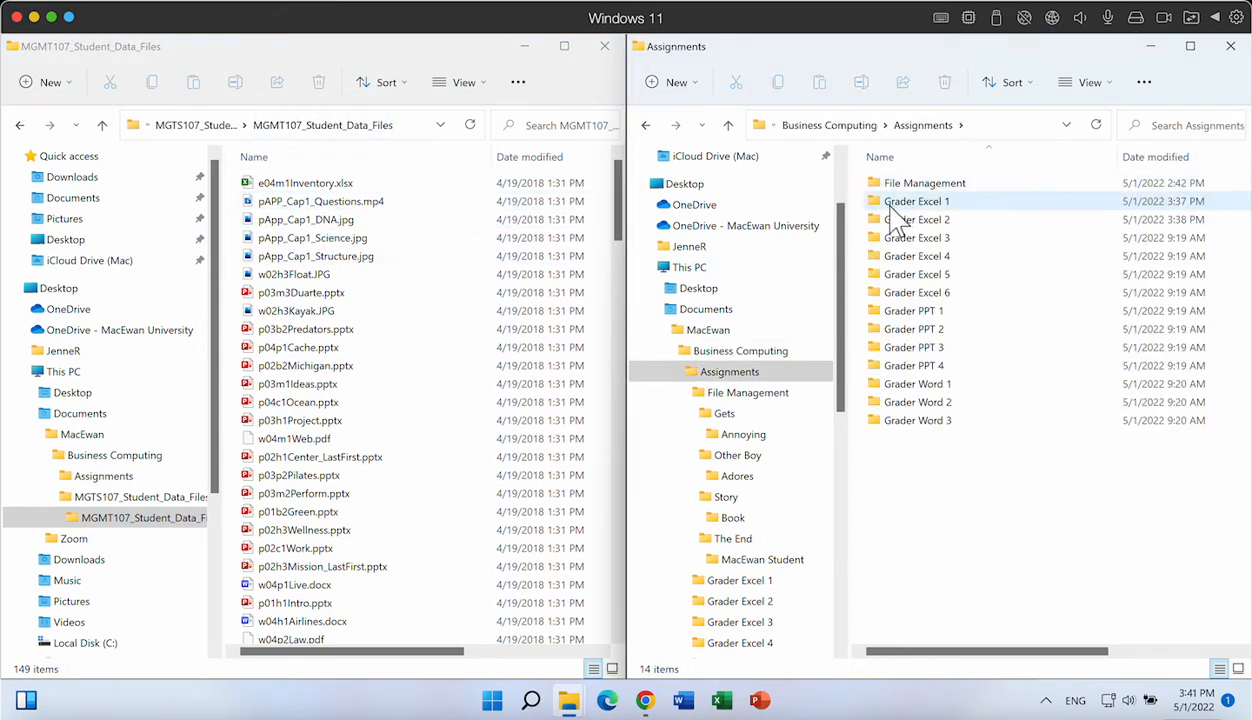
double_click(904, 186)
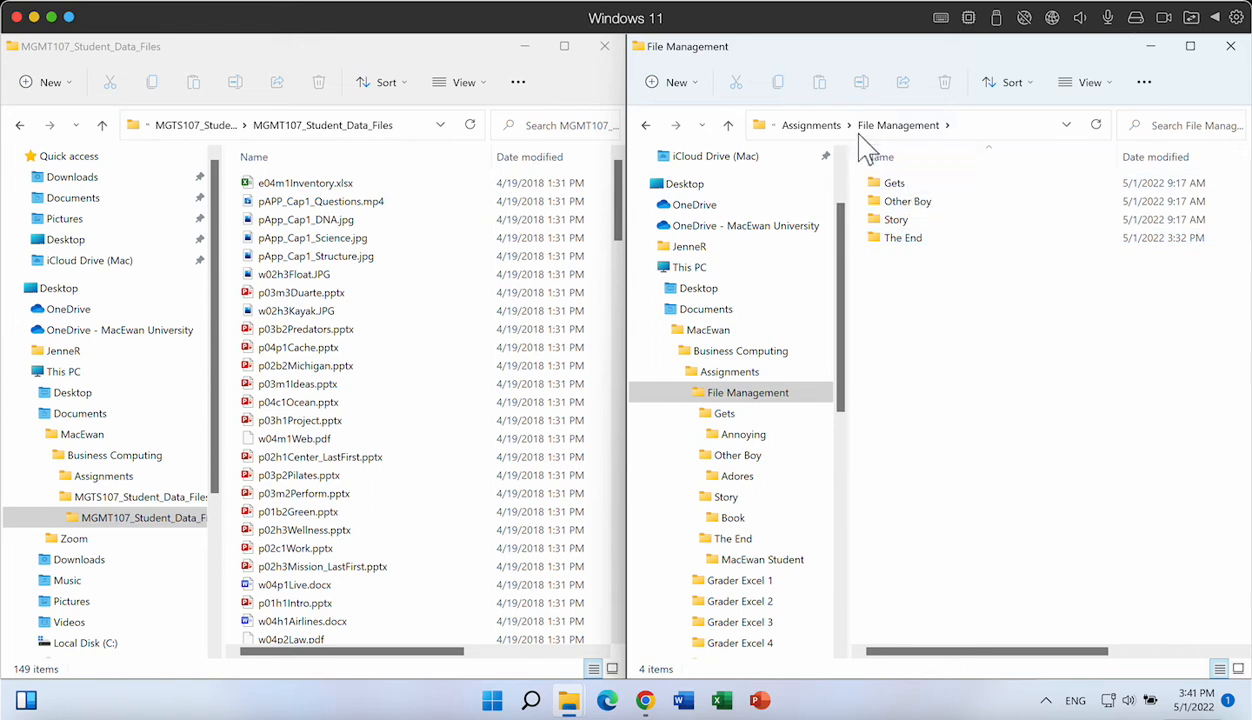
left_click(697, 88)
left_click(697, 128)
type("A")
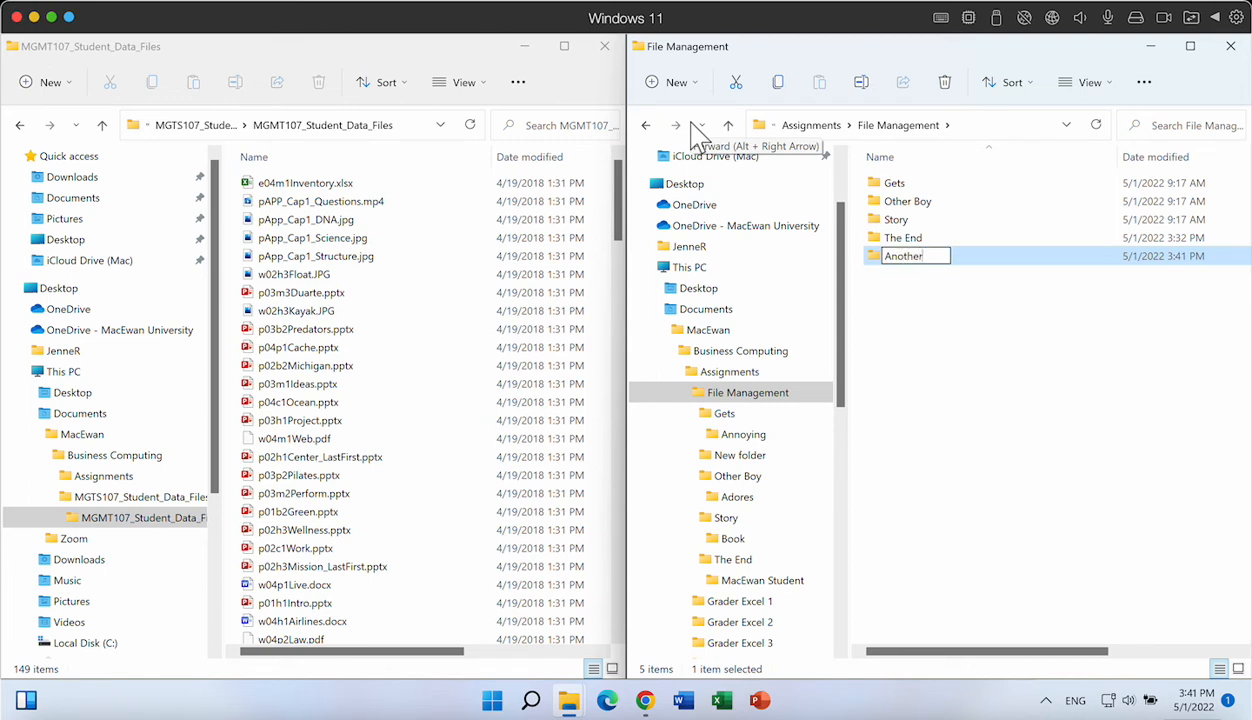
type("nother")
key("Return")
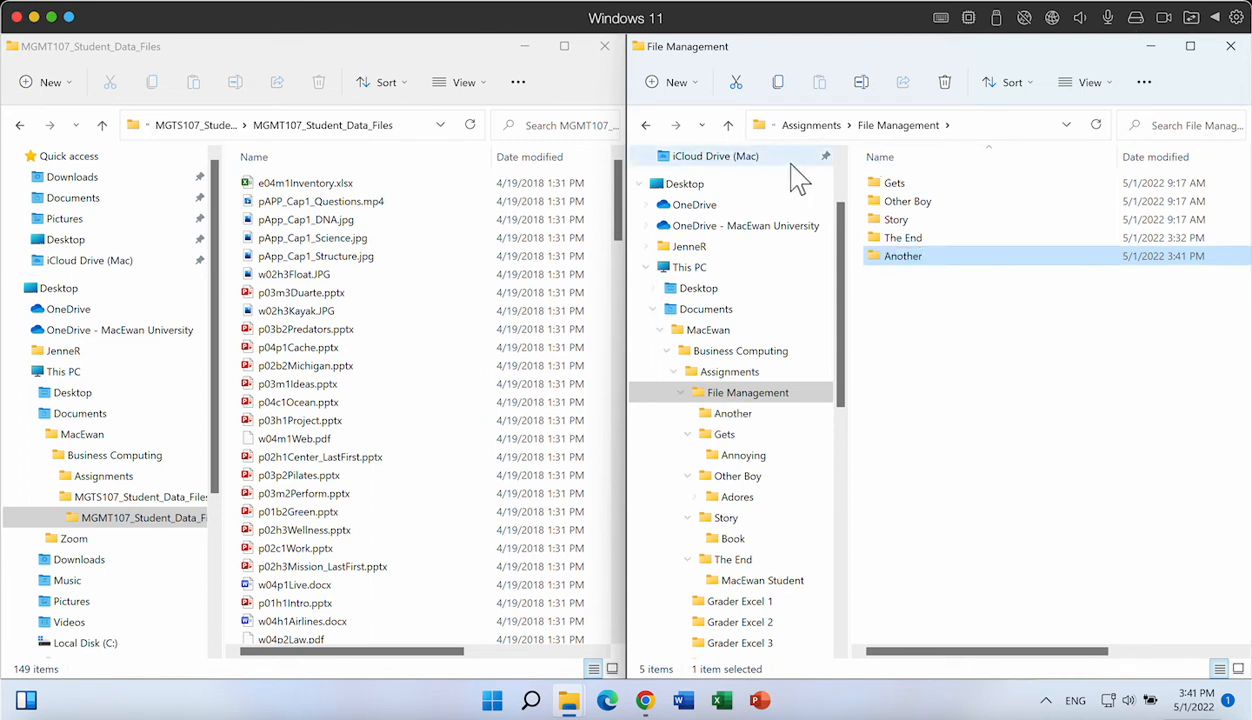
- Create a subfolder named Time inside the Another folder
double_click(897, 261)
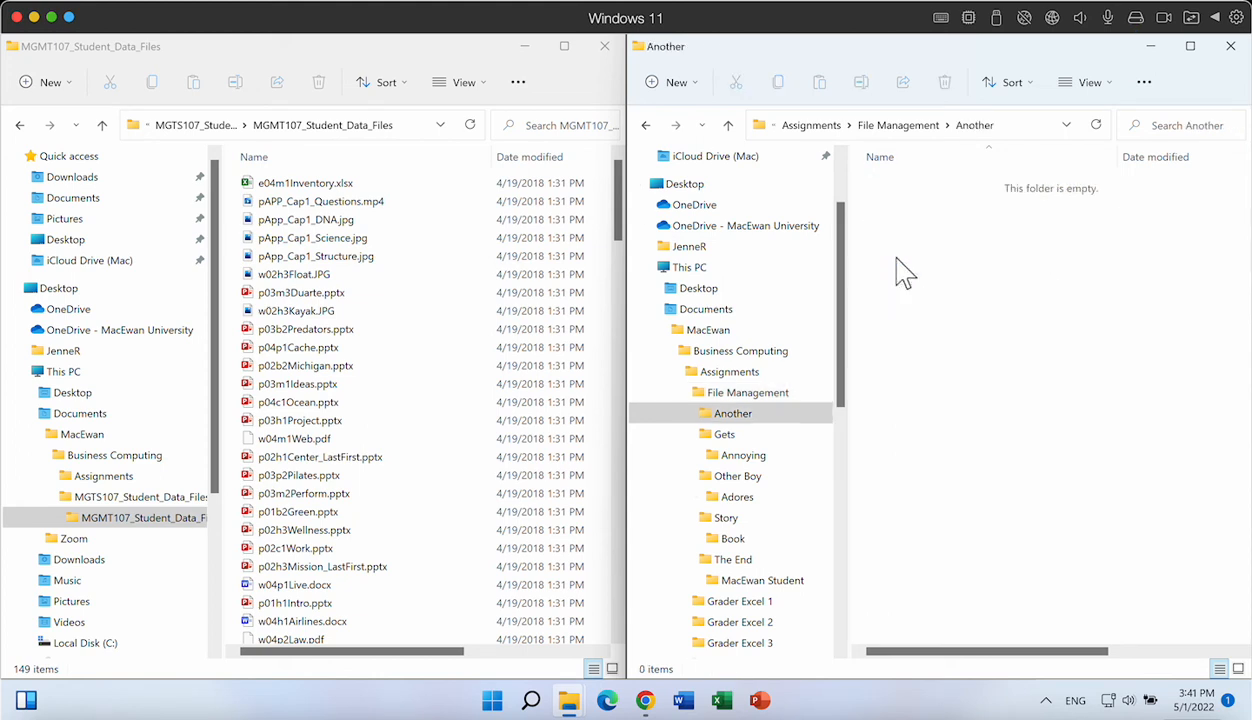
left_click(688, 86)
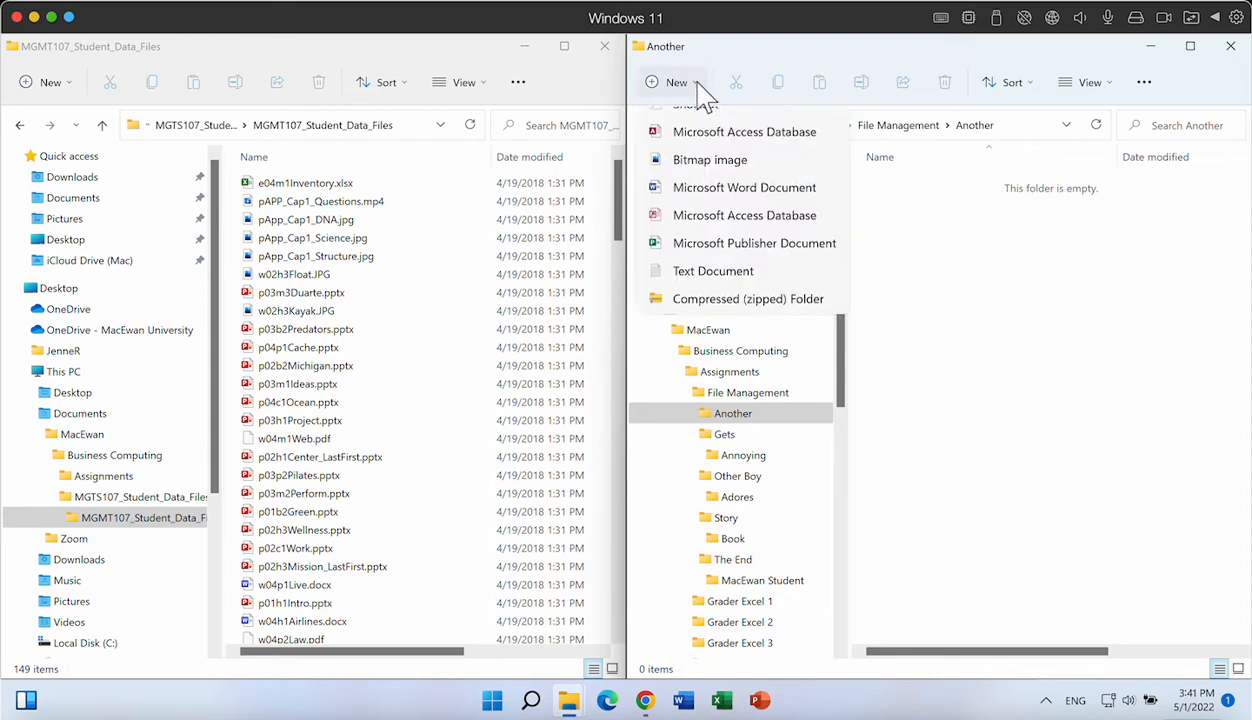
left_click(690, 123)
type("T")
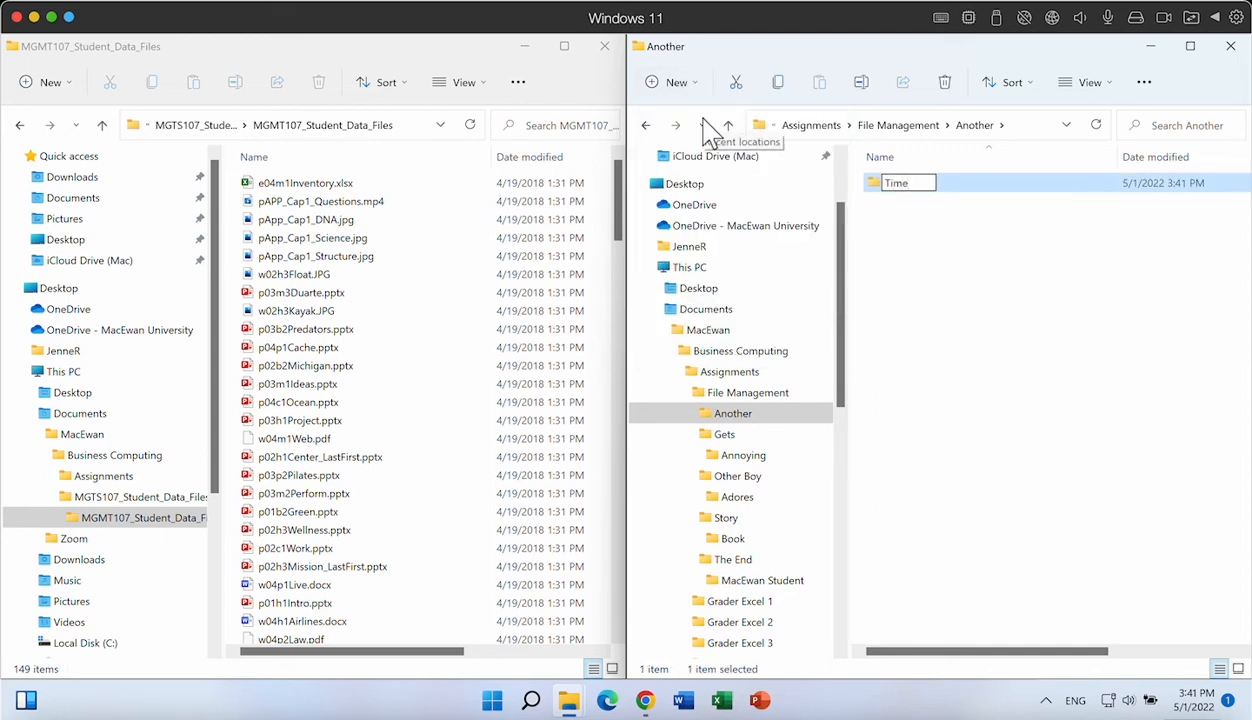
type("ime")
key("Return")
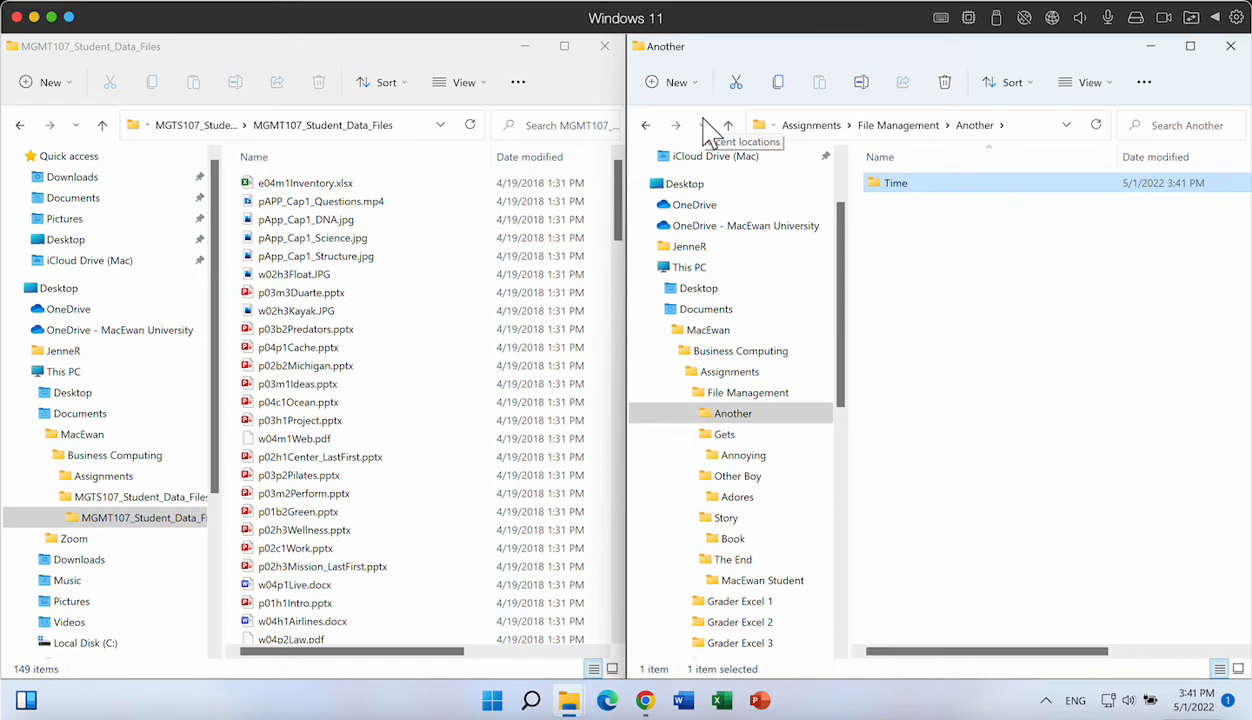
- Create a subfolder named And inside the Time folder
double_click(880, 190)
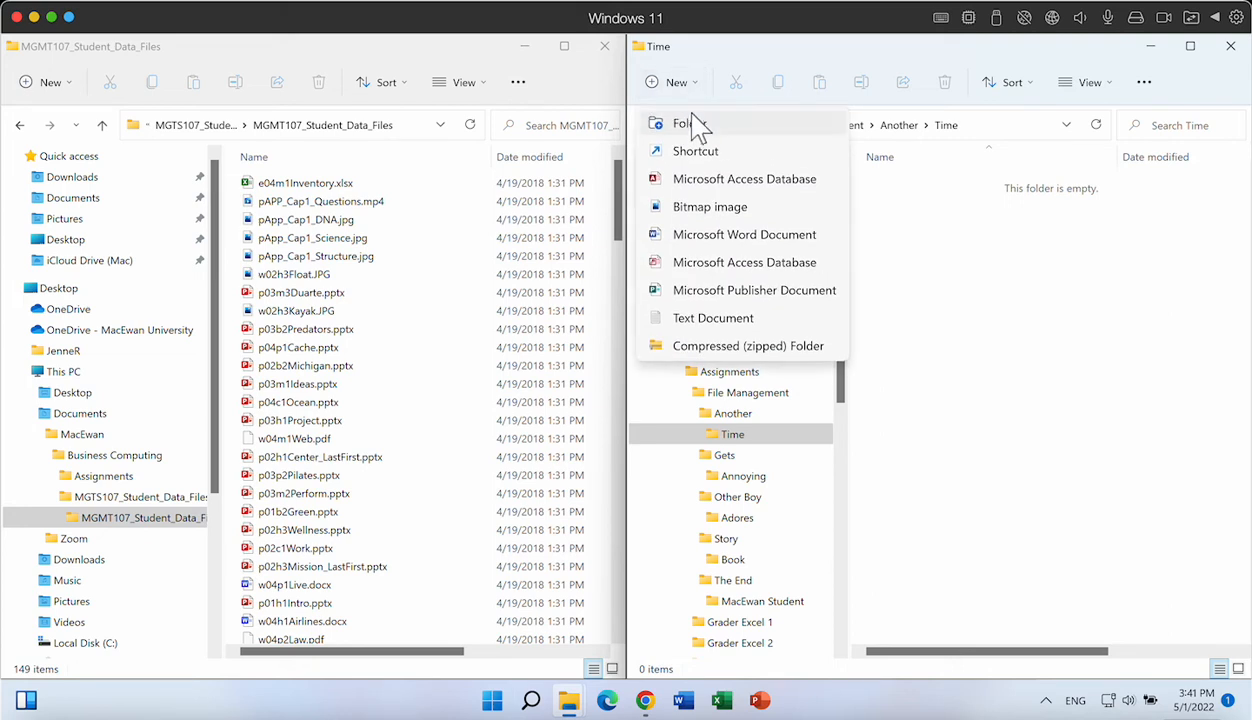
left_click(695, 124)
type("And")
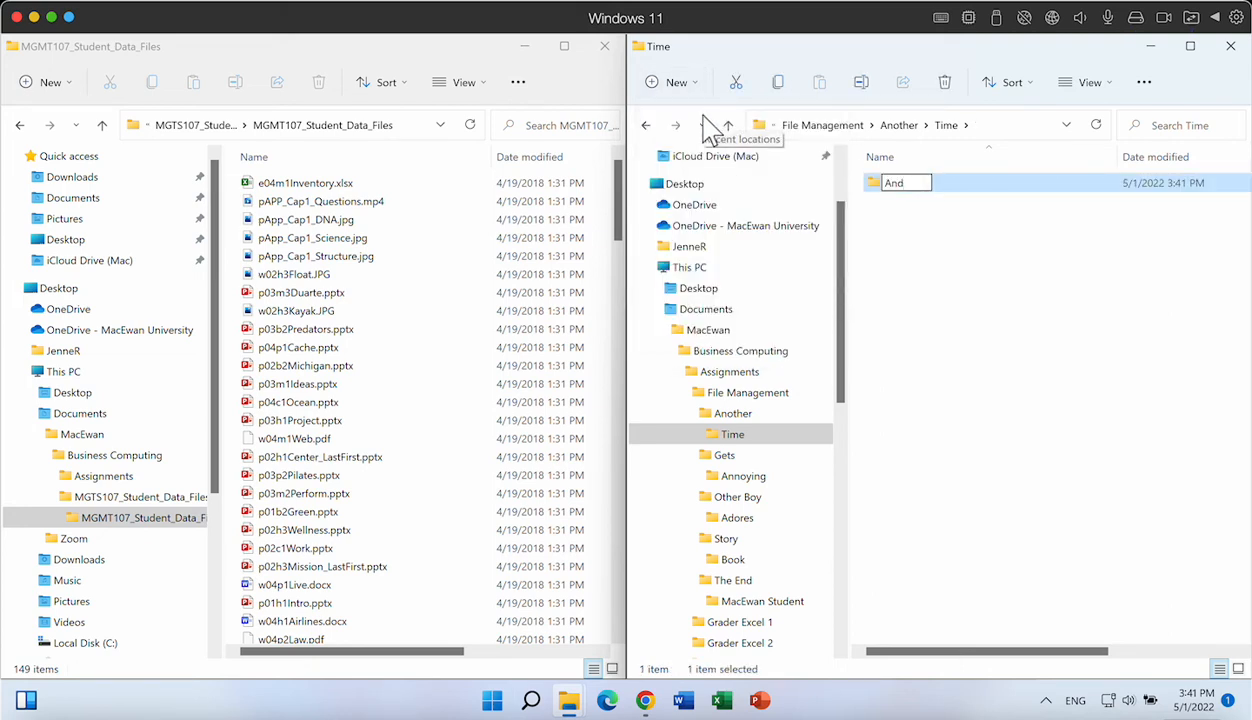
key("Return")
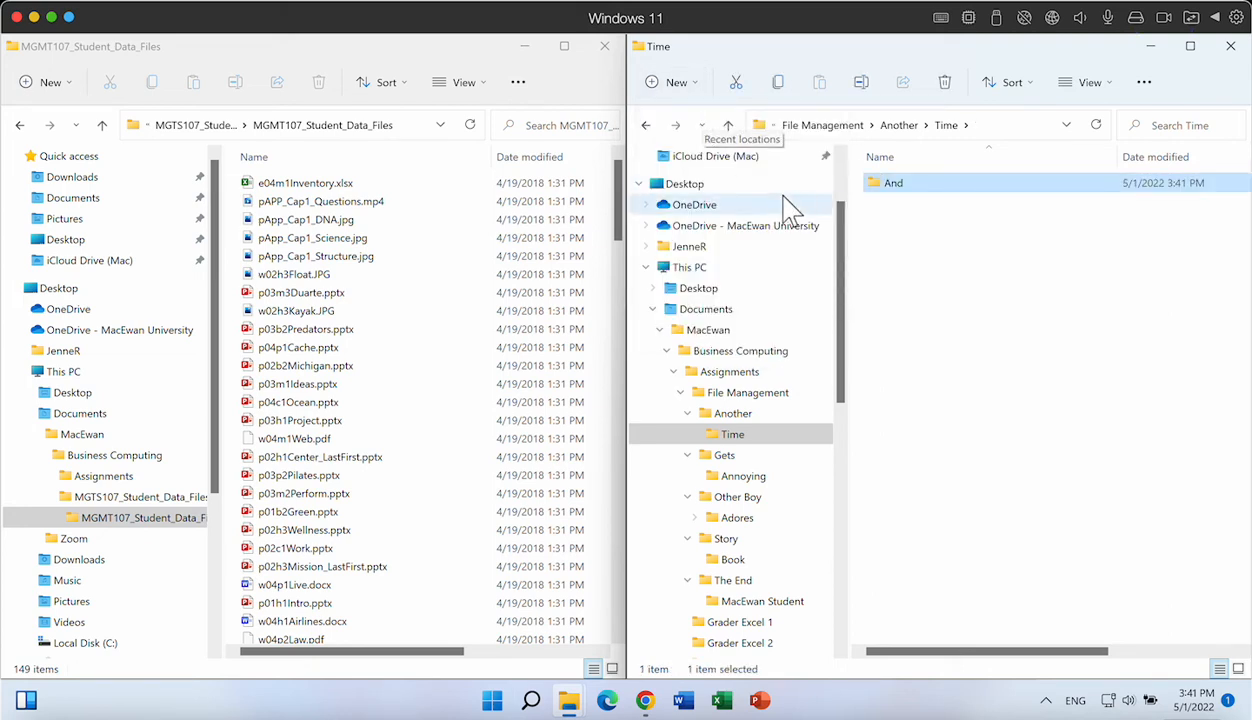
- Create a subfolder named Place inside the And folder
double_click(885, 188)
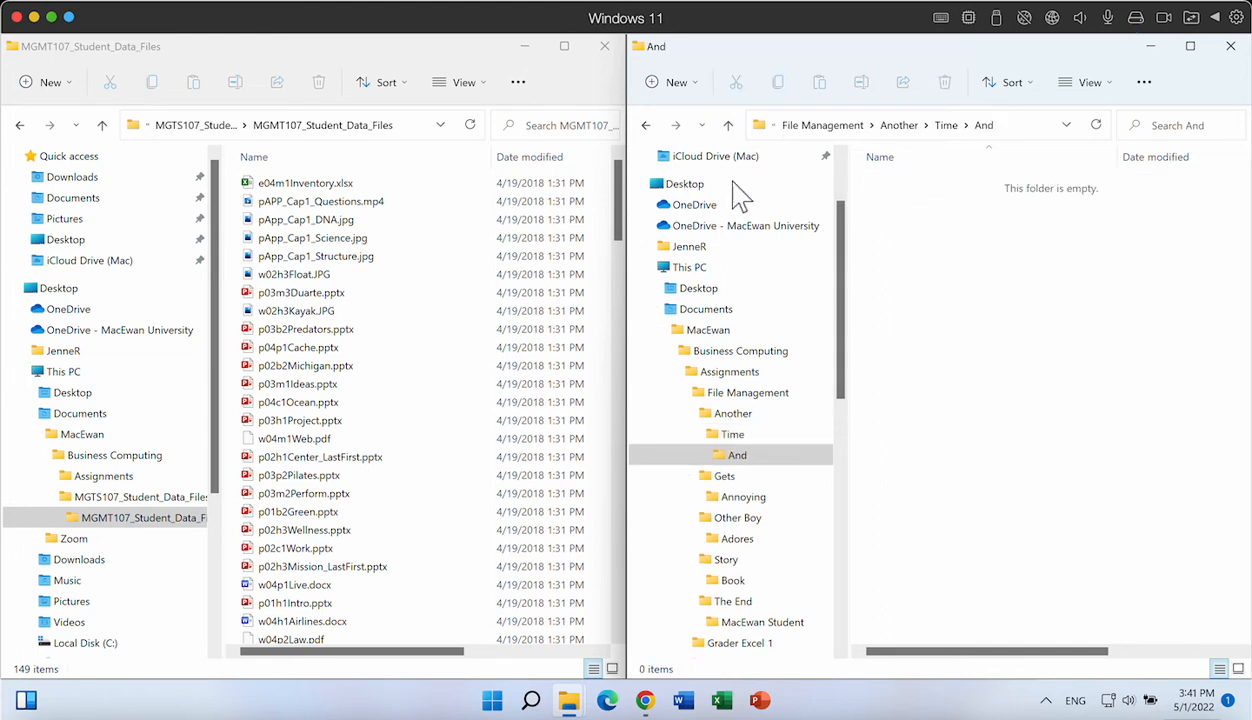
left_click(676, 82)
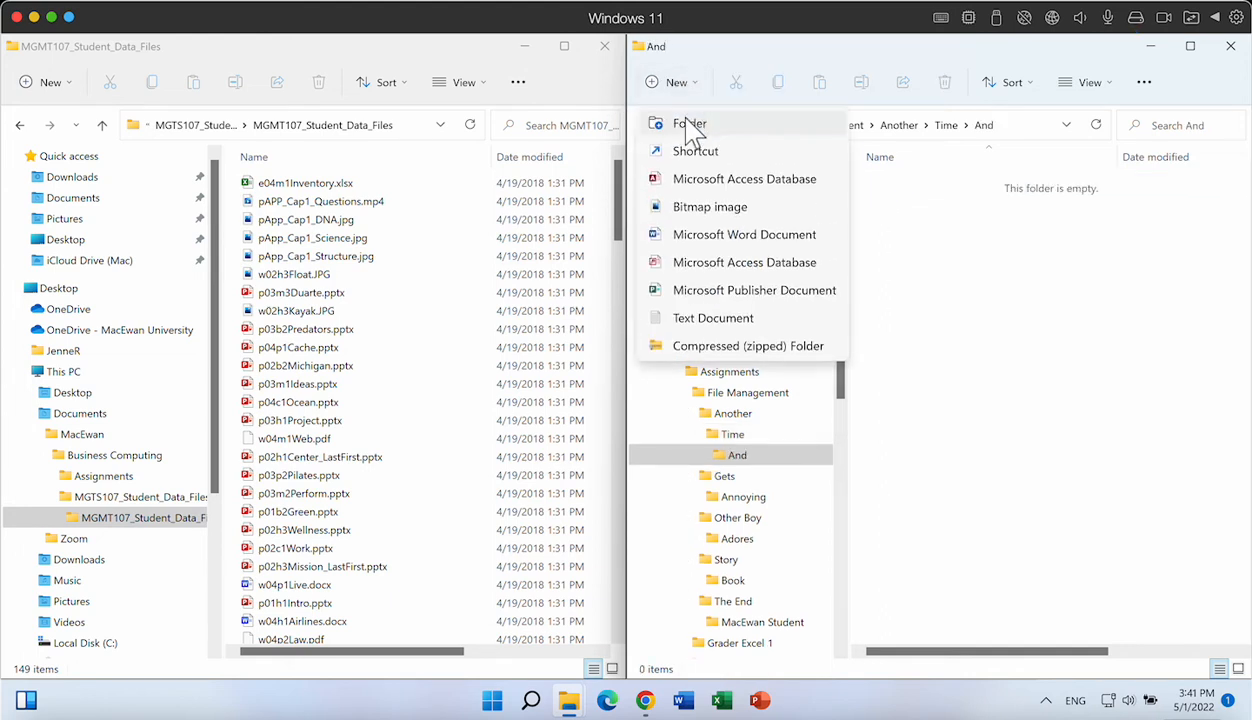
left_click(690, 124)
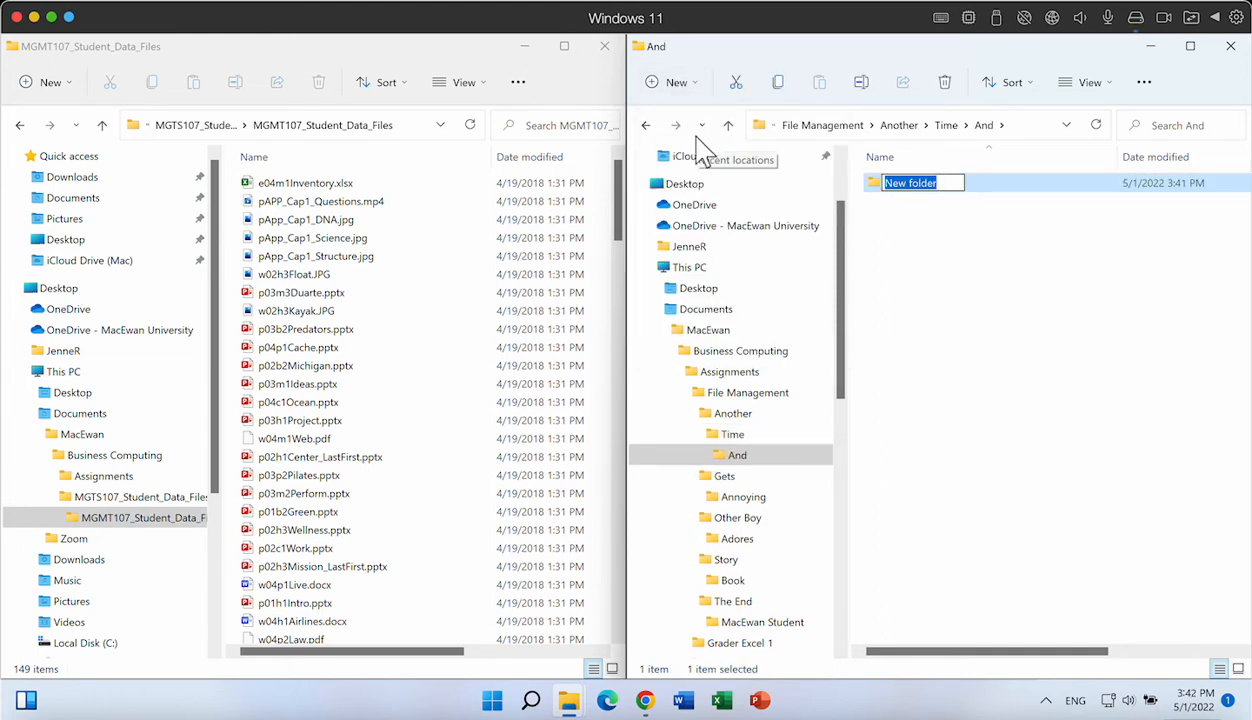
type("Place")
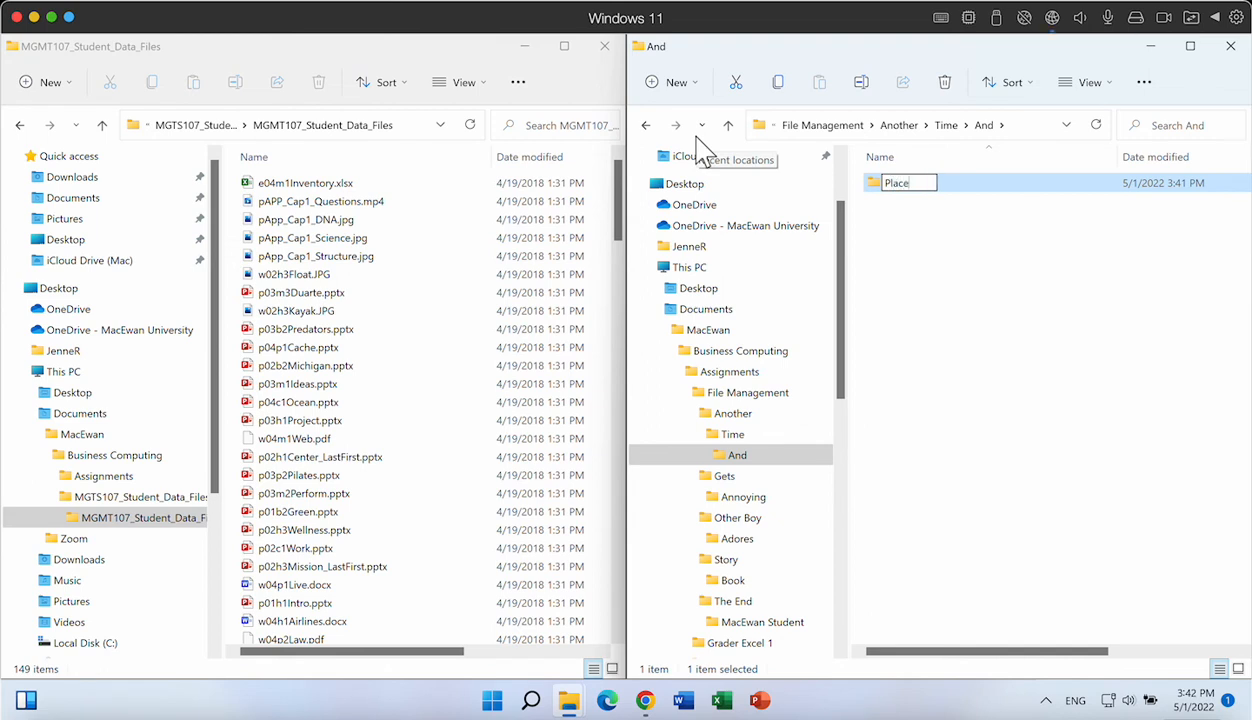
key("Return")
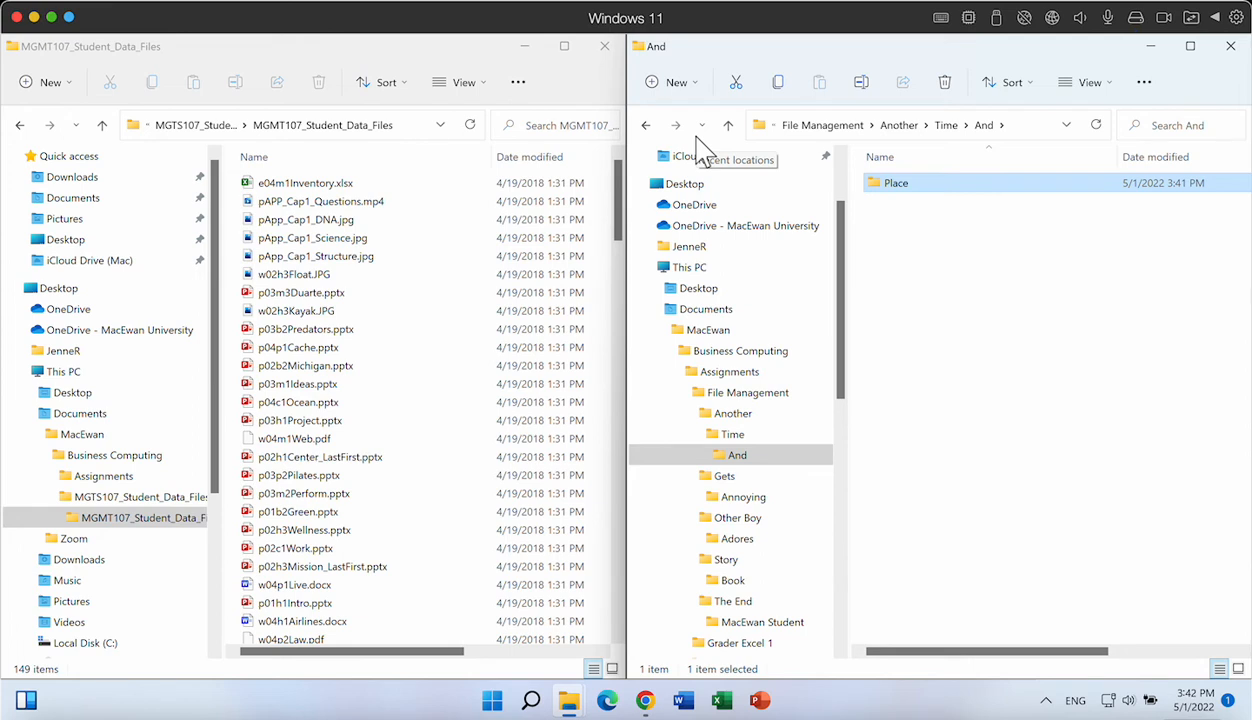
- Return to the File Management folder and create a folder named Boy in it
left_click(825, 127)
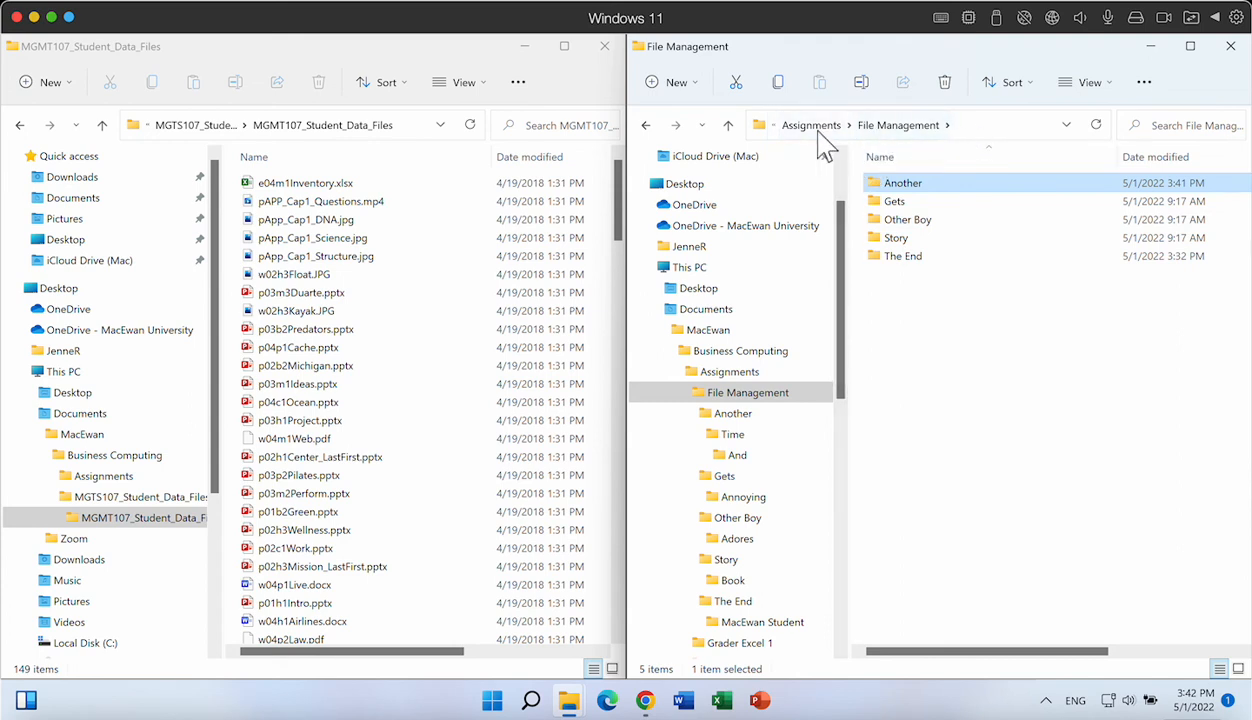
left_click(697, 86)
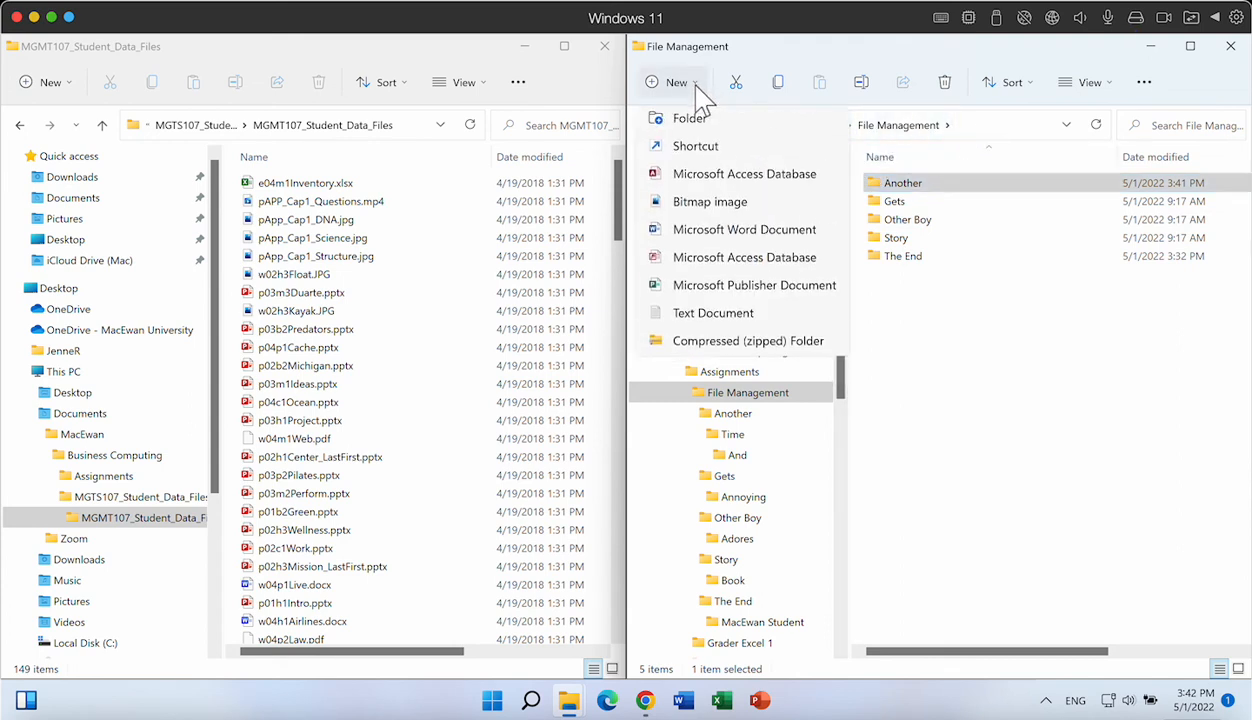
left_click(692, 120)
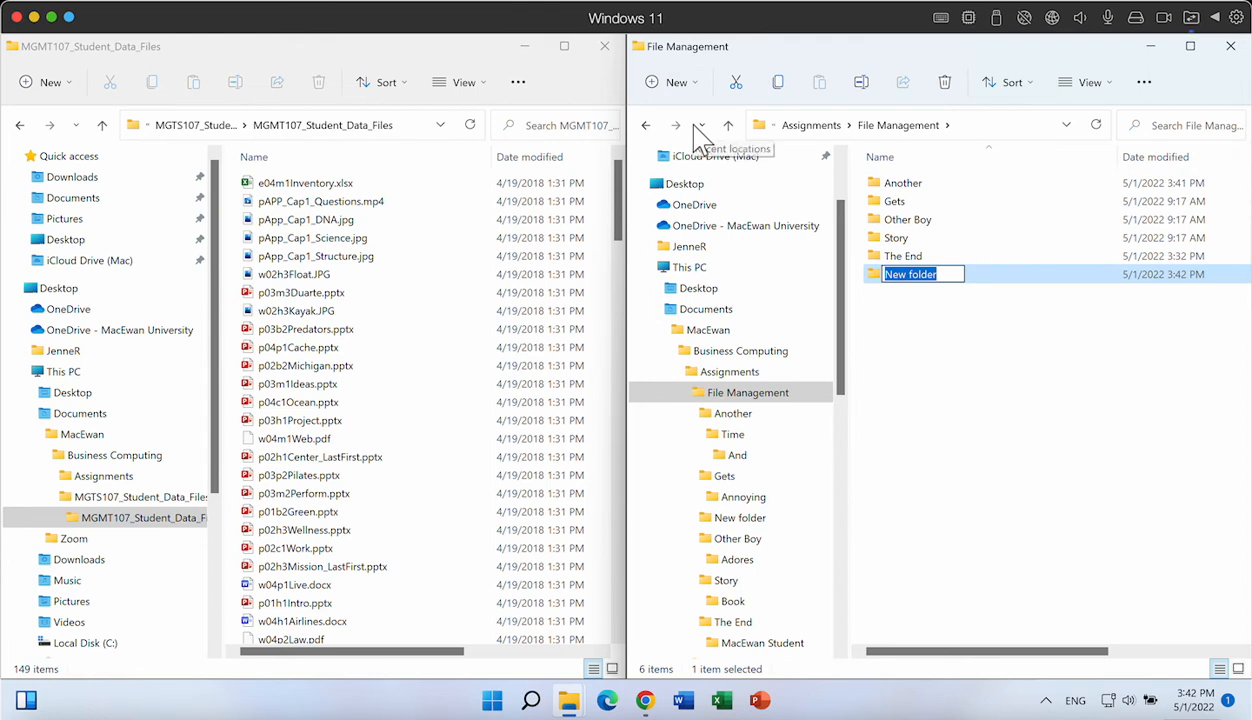
type("Boy")
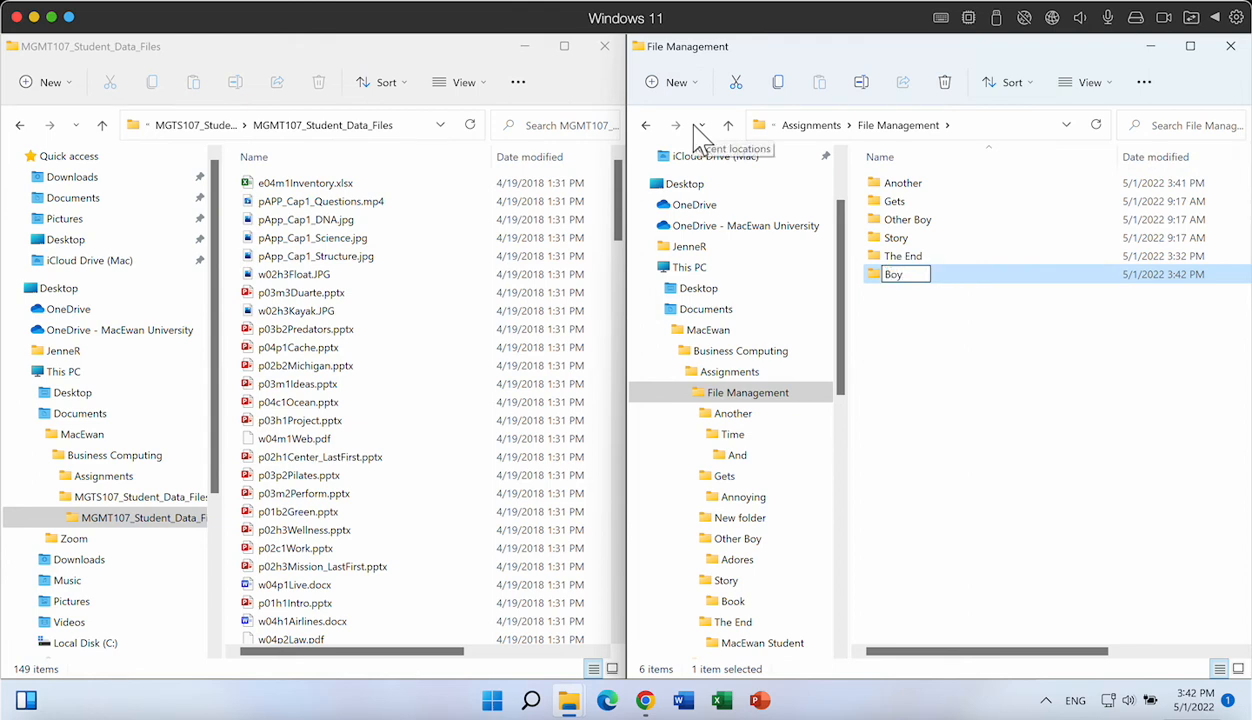
key("Return")
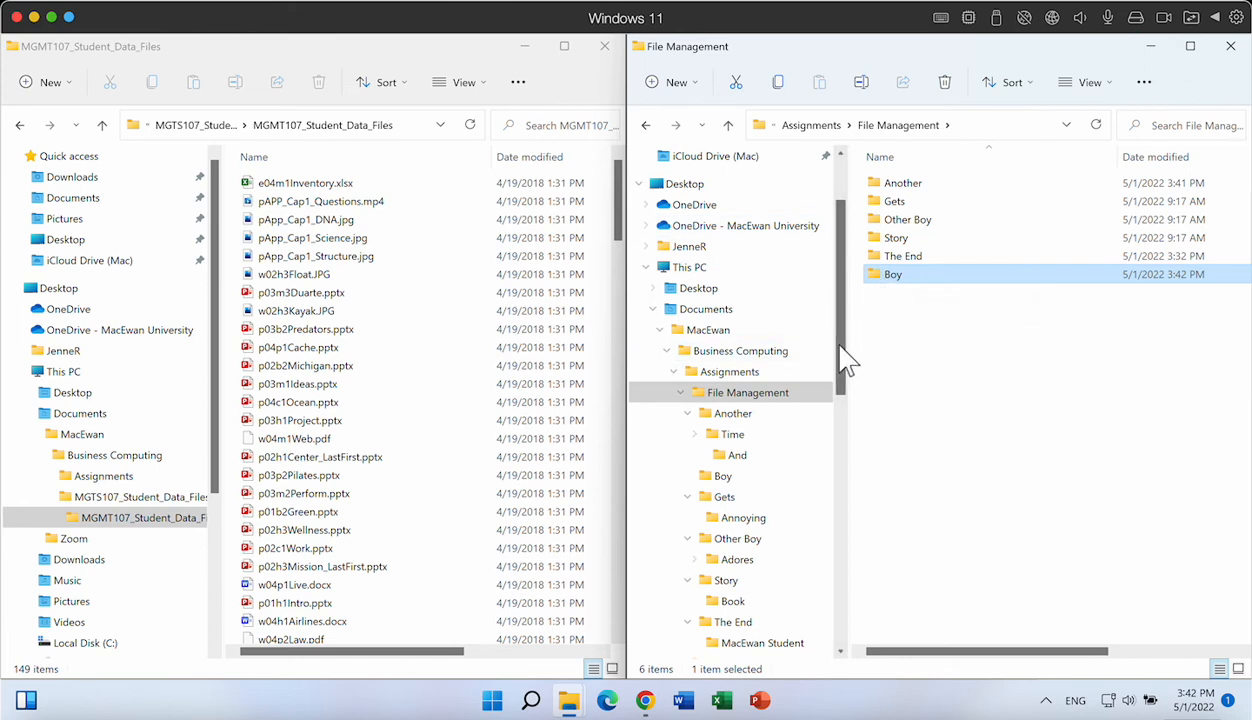
- Open the Place folder under Another > Time > And, and select w02h3Kayak.JPG in the MGMT107_Student_Data_Files window
left_click_drag(844, 358, 850, 430)
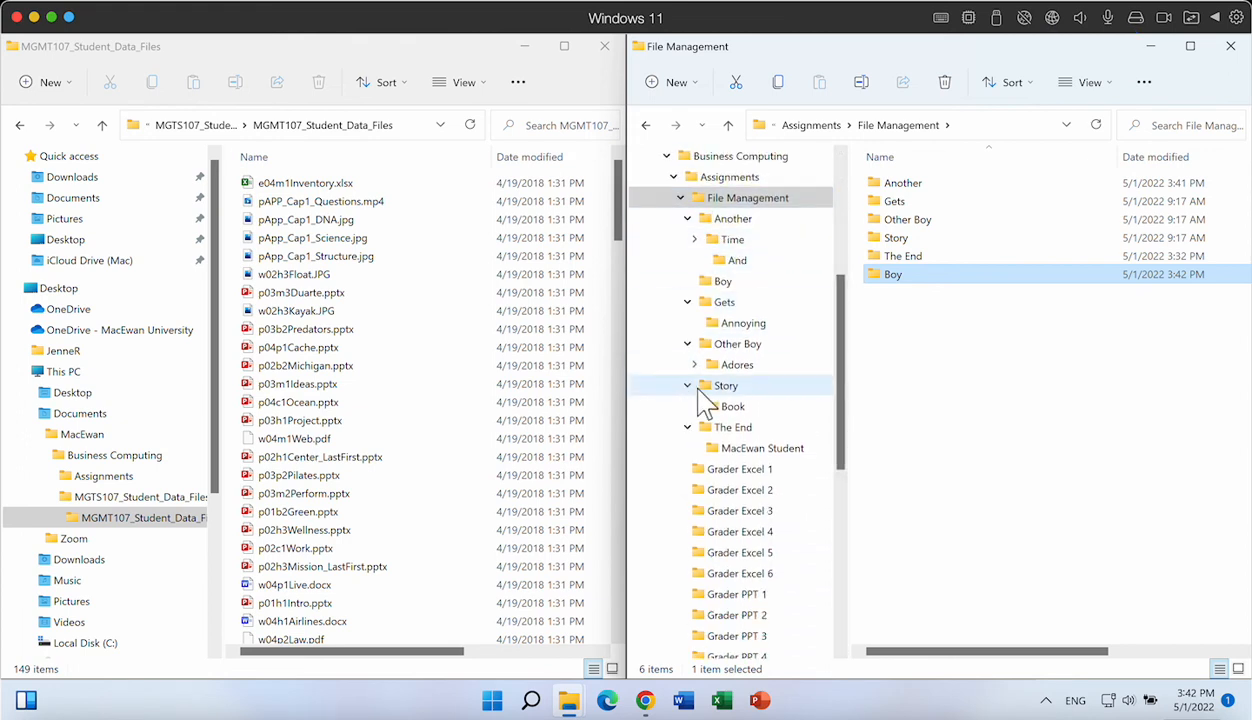
left_click(696, 240)
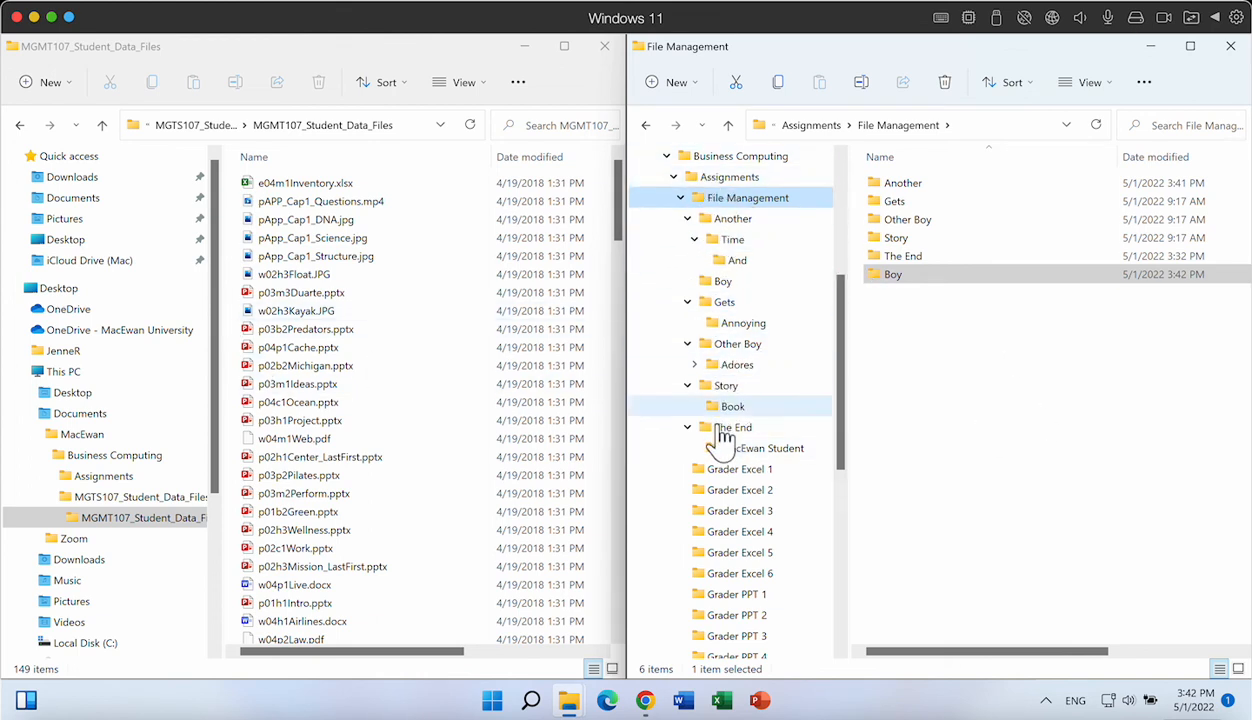
left_click(740, 262)
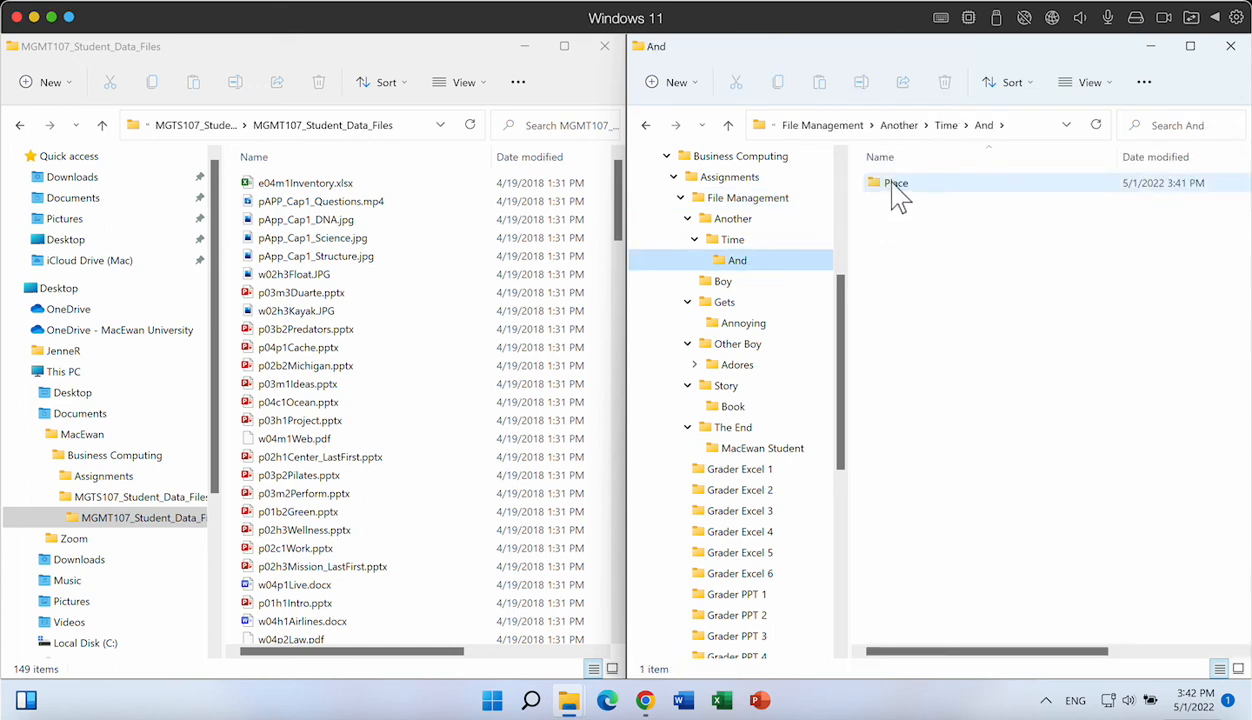
double_click(895, 188)
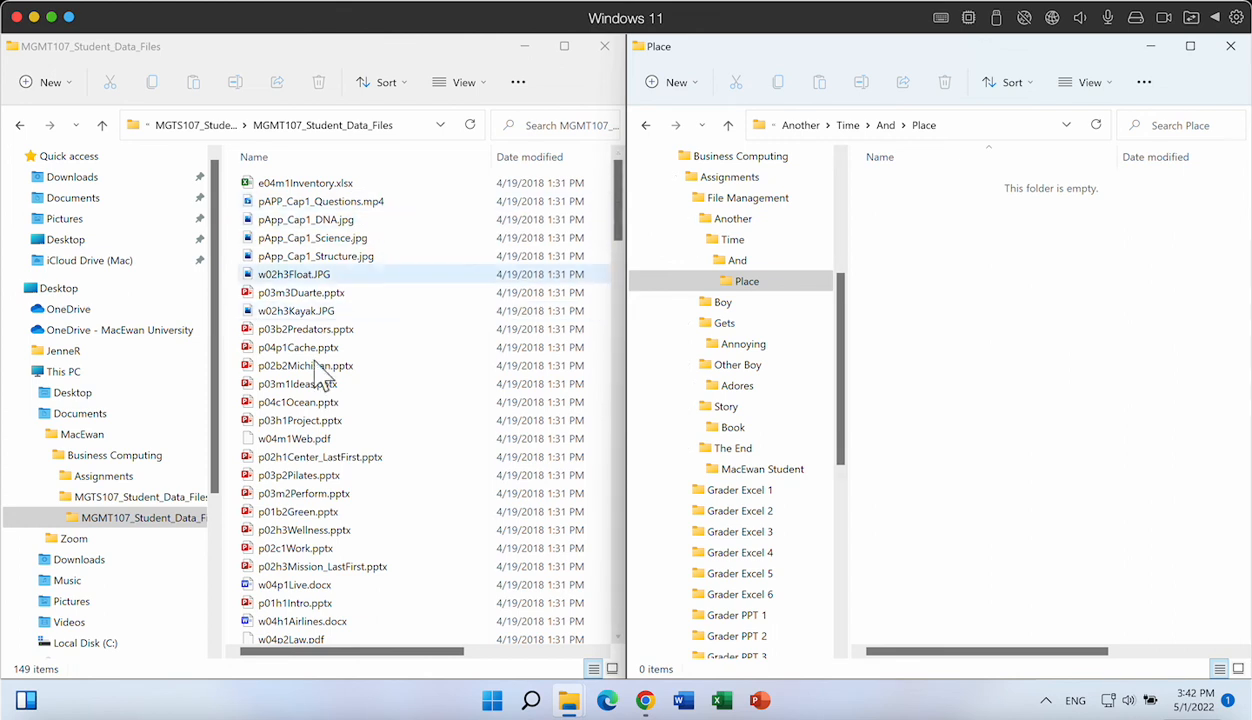
left_click(282, 312)
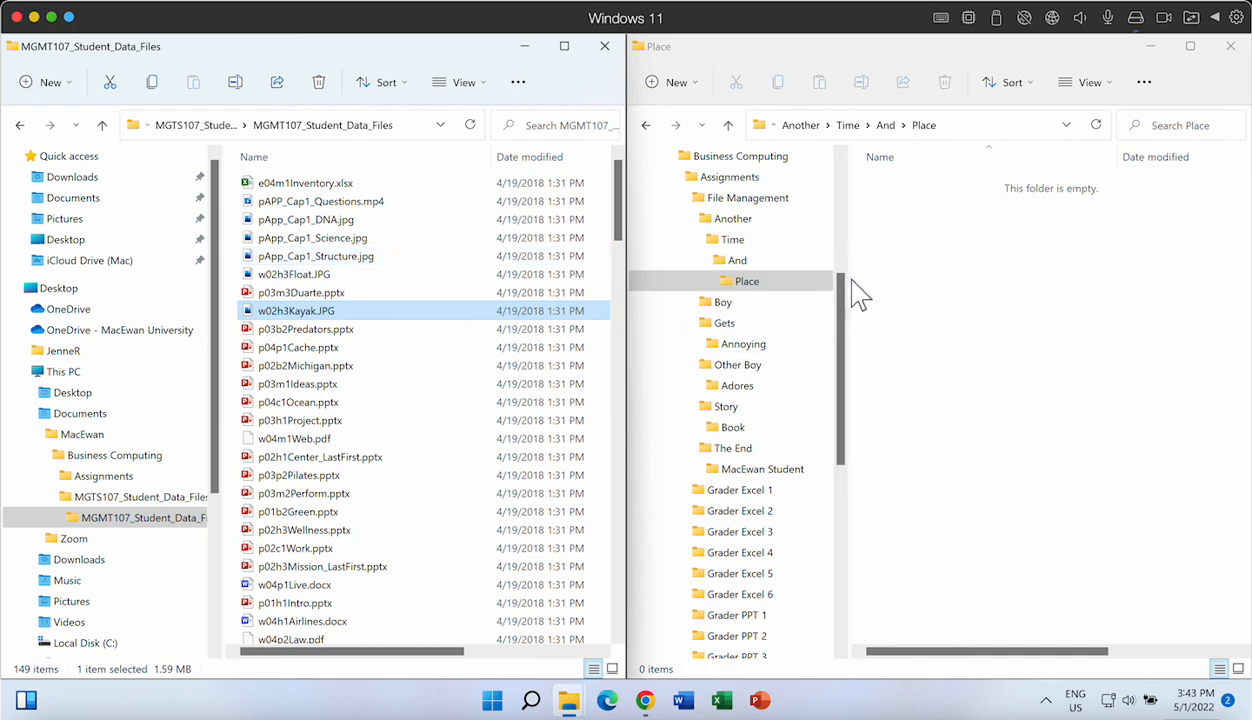
key("alt+shift")
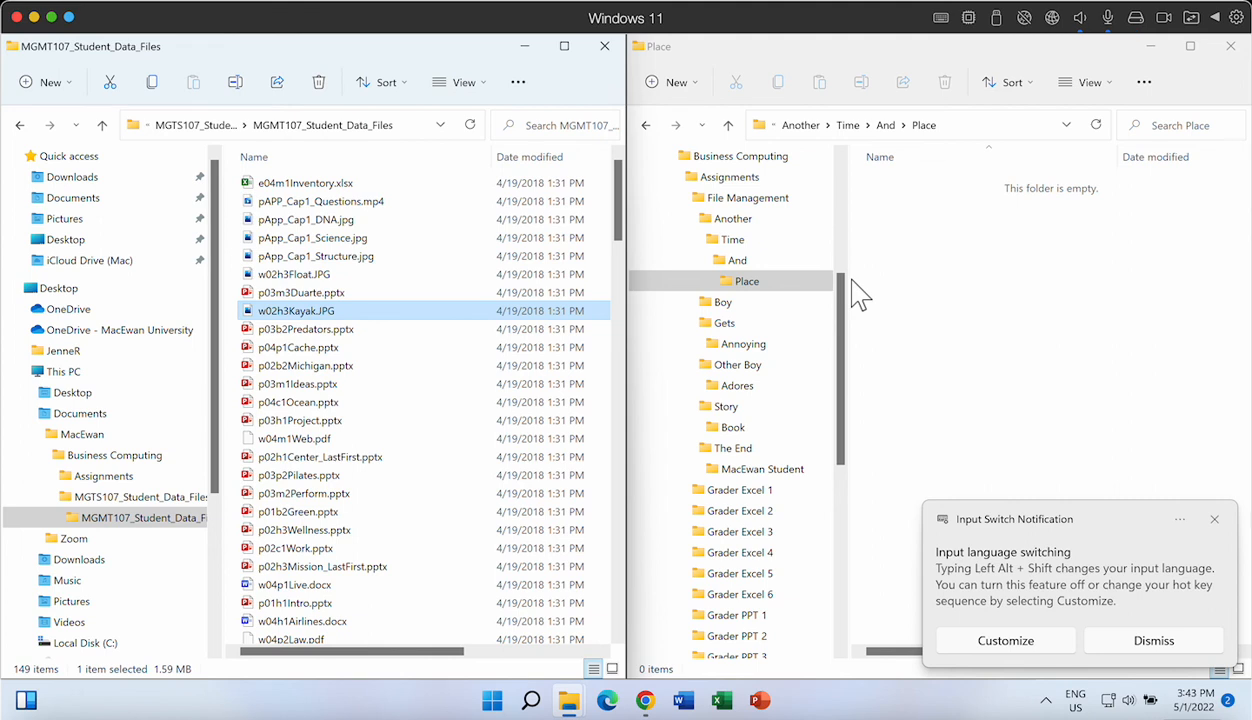
key("alt+shift")
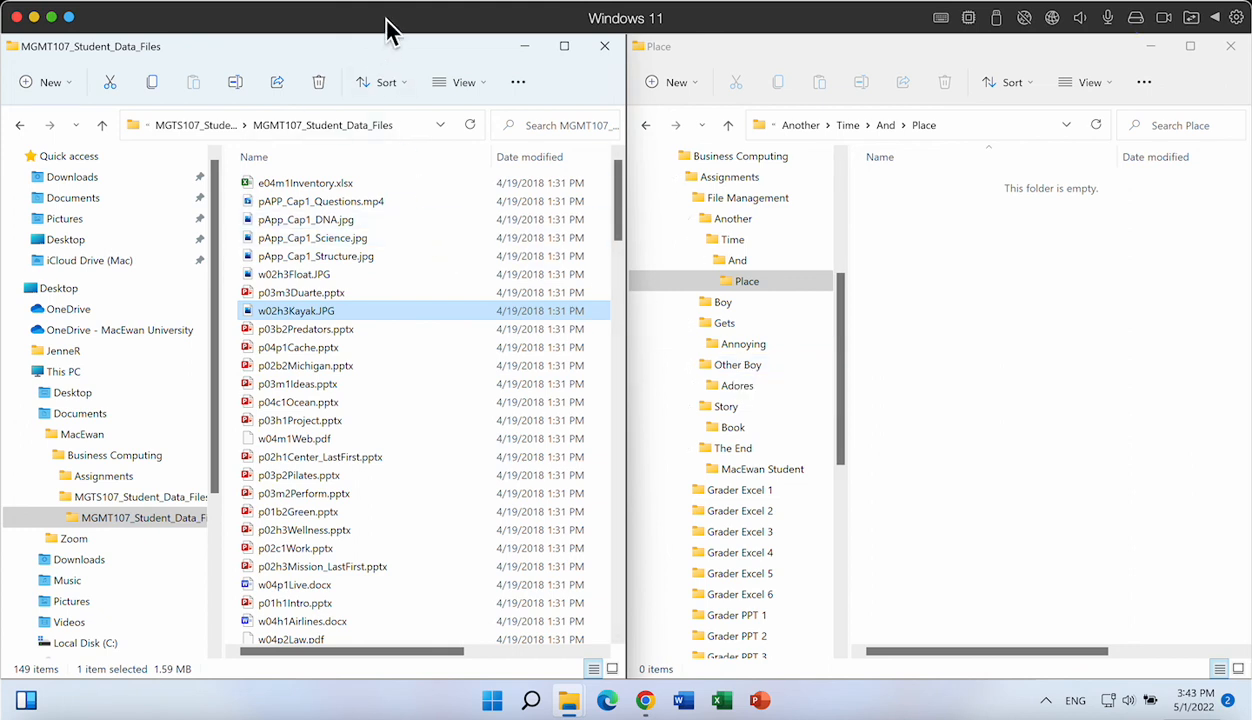
left_click(472, 8)
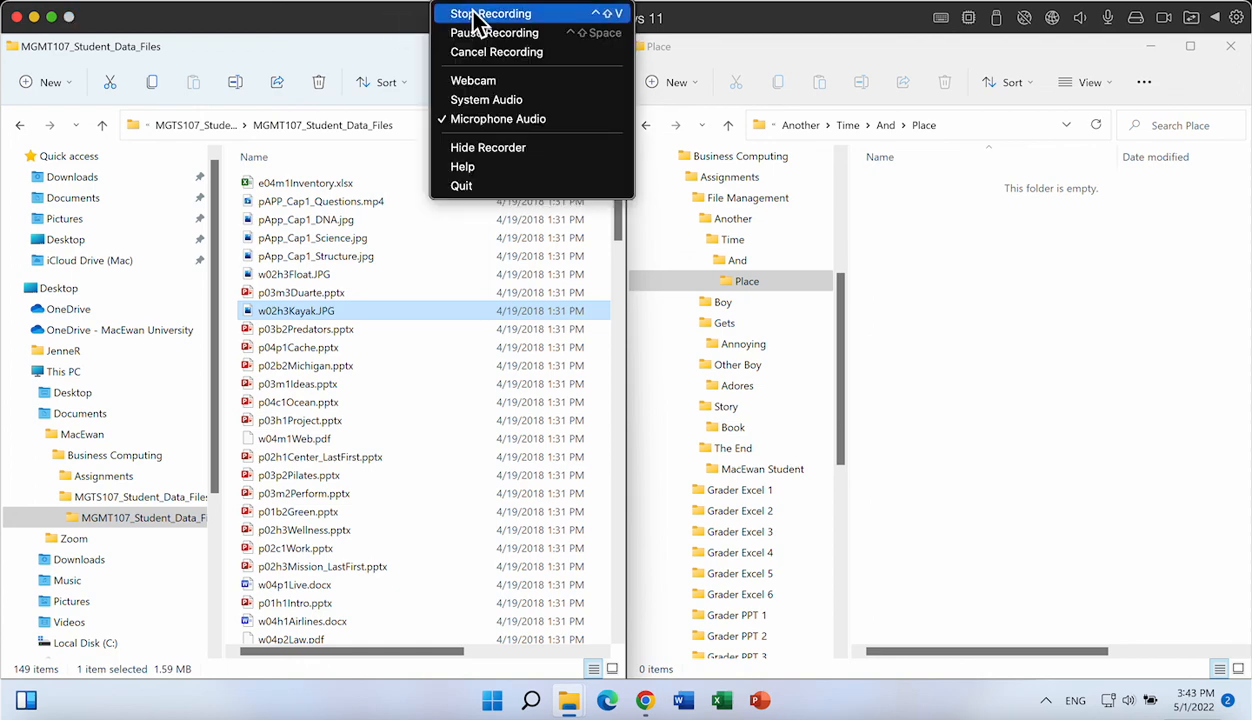